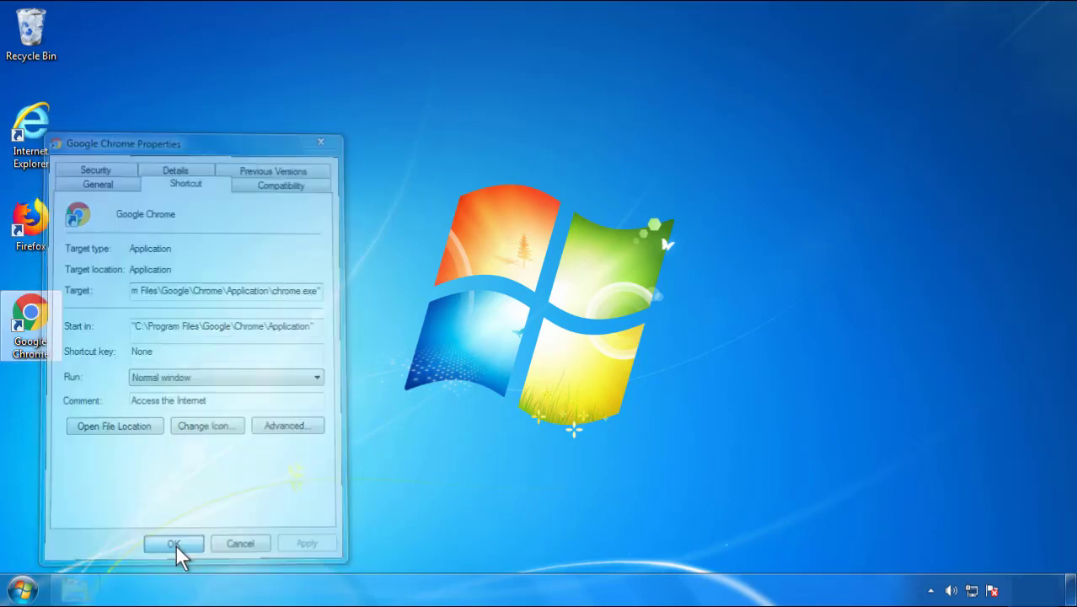
Step: Close the Google Chrome shortcut's Properties dialog
click(24, 588)
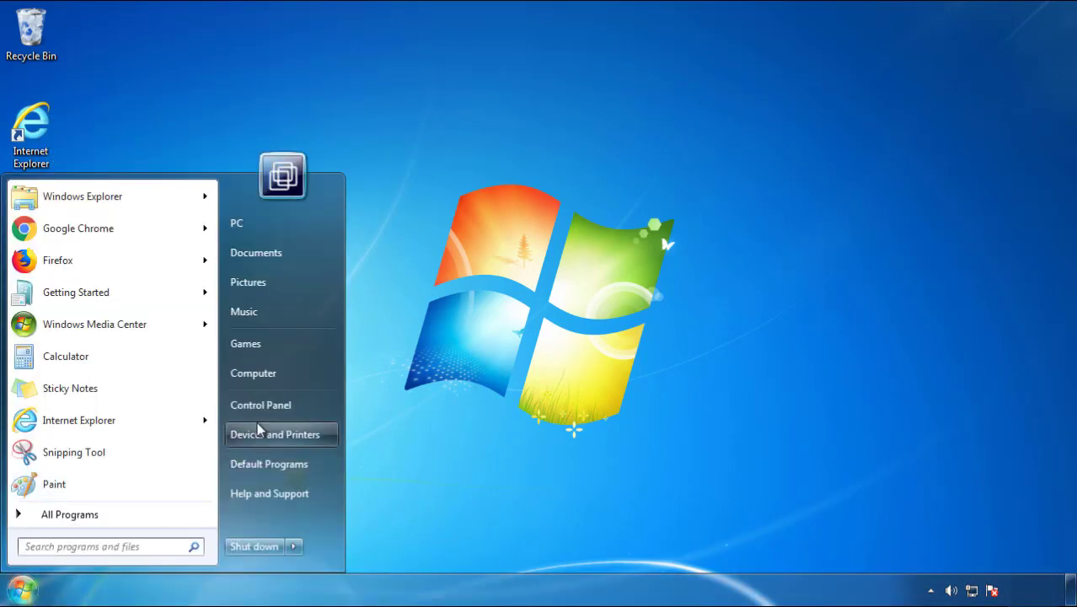
Step: Uninstall SearchMine 2.00 from Control Panel's programs list, sorted newest first, then close the window
click(270, 402)
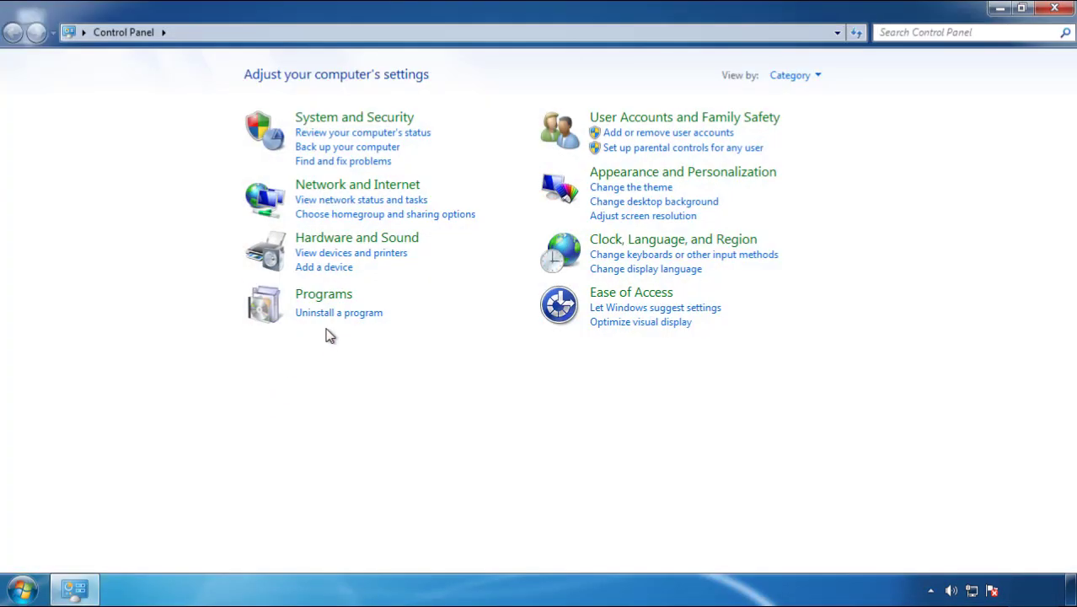
click(337, 313)
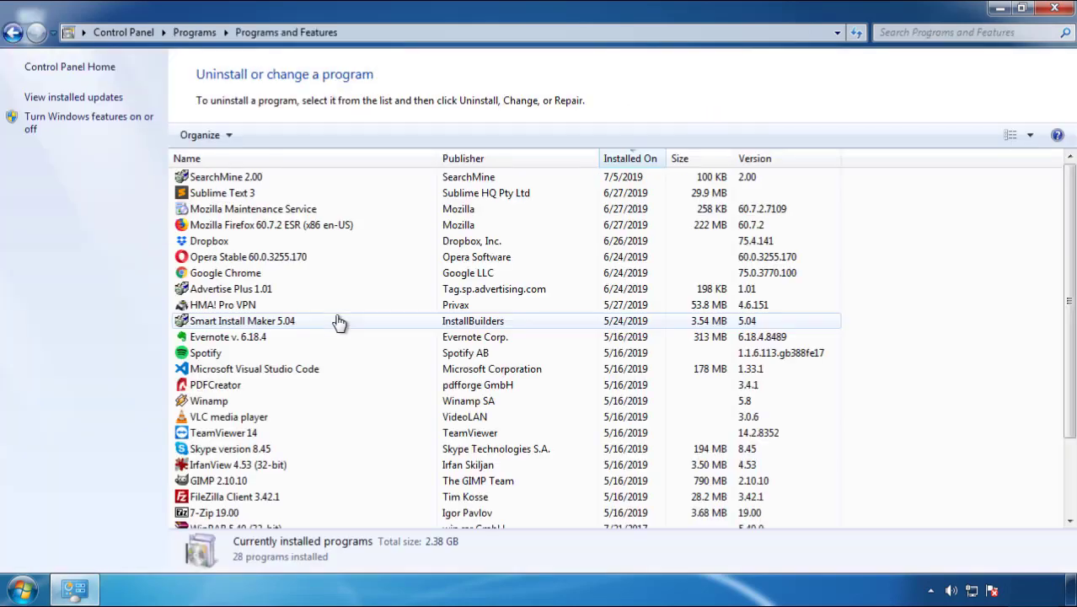
click(630, 160)
click(628, 161)
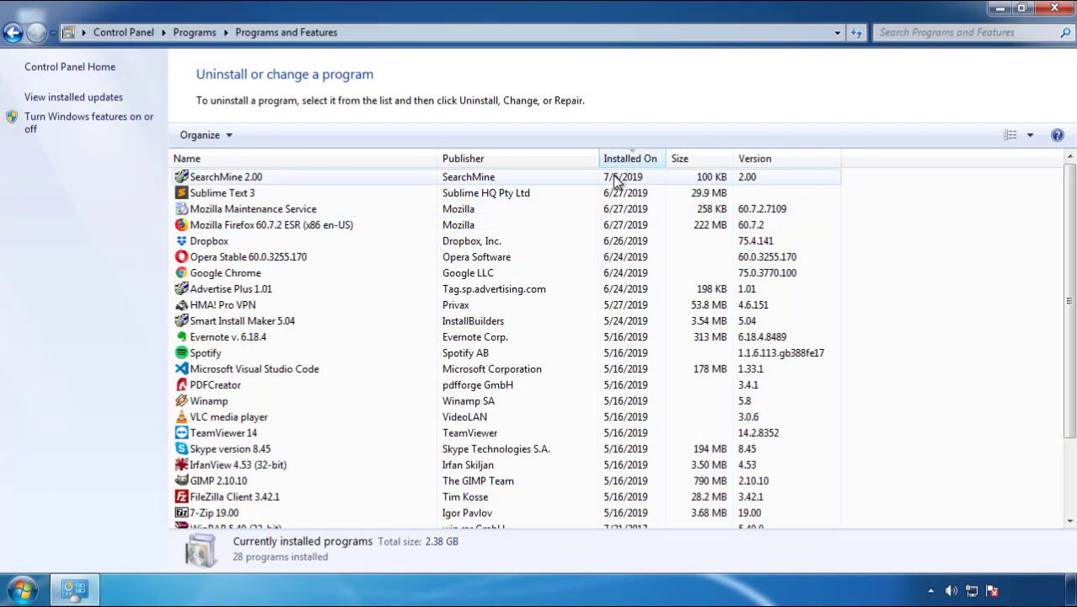
click(226, 179)
click(268, 136)
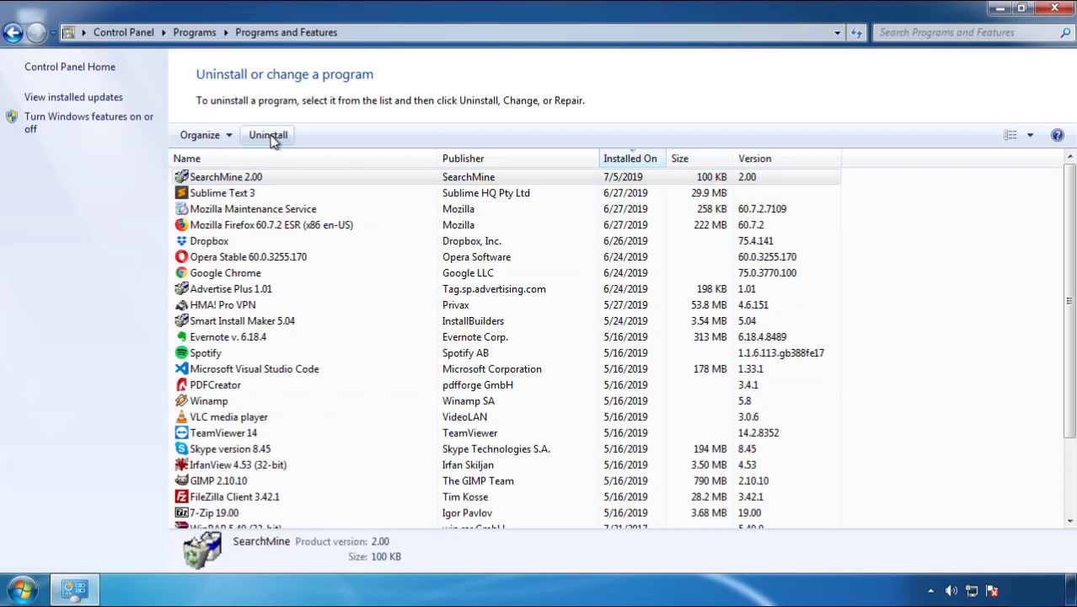
click(629, 447)
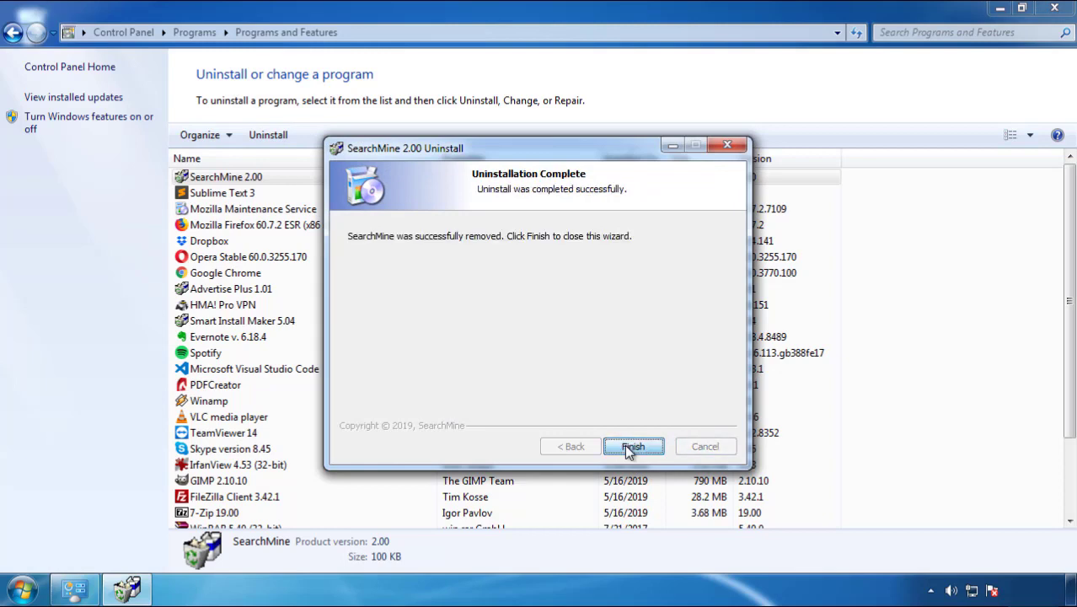
click(628, 446)
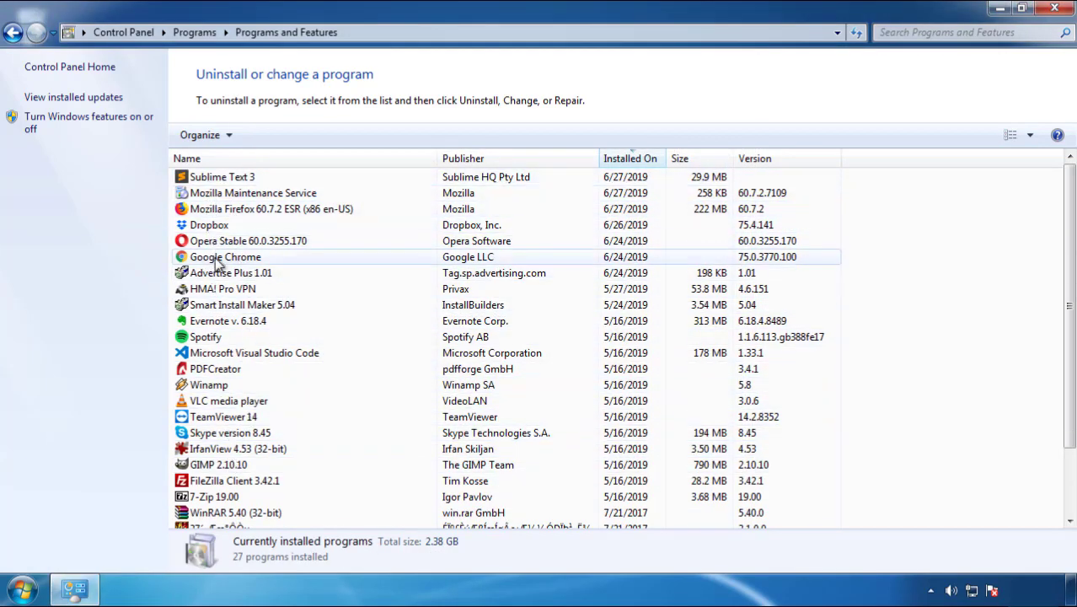
click(1056, 10)
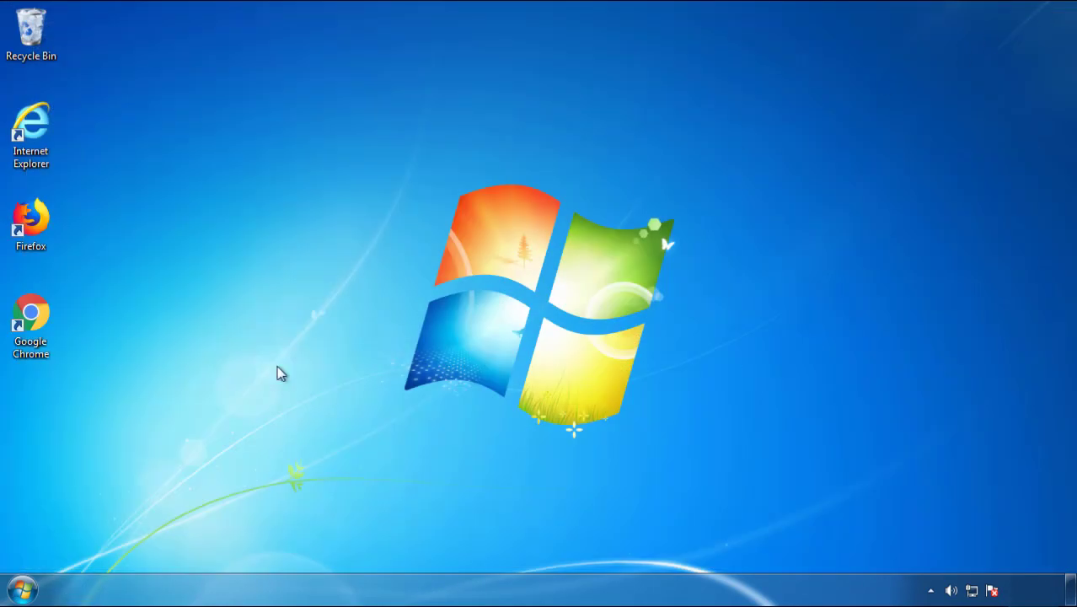
Step: Restart Windows and boot into Safe Mode from the Advanced Boot Options menu
click(21, 592)
click(294, 547)
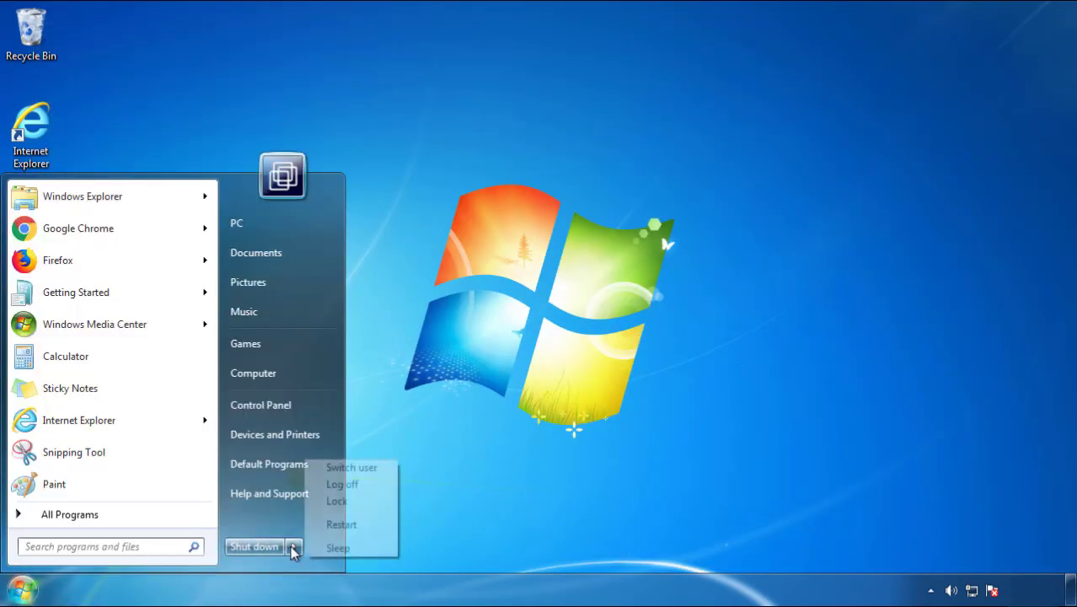
click(560, 459)
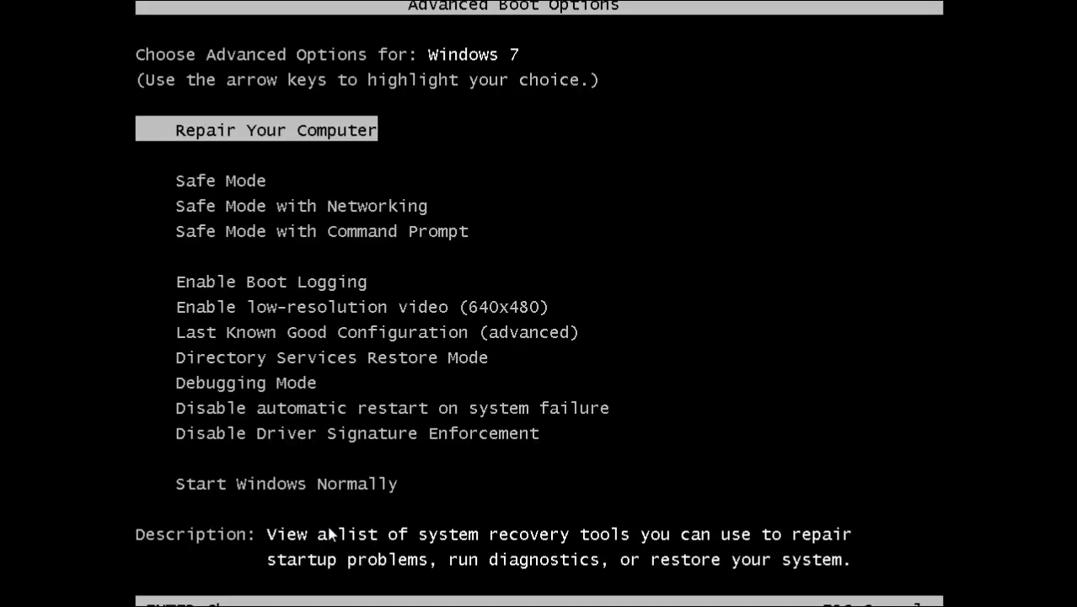
key(Down)
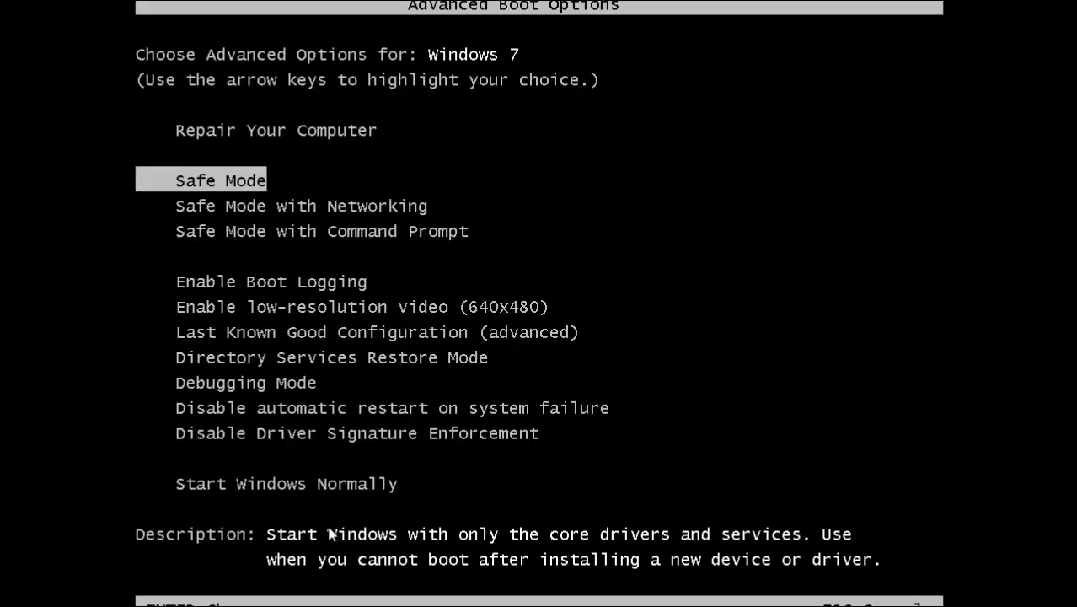
key(Return)
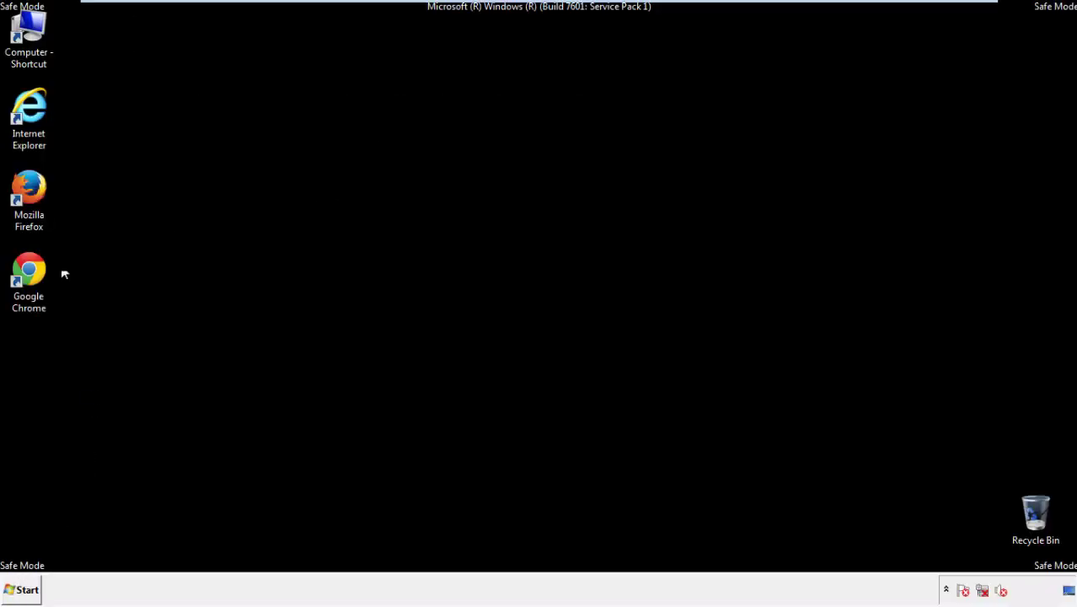
Step: Launch Firefox, decline the default-browser prompt, and keep the menu bar shown
double_click(39, 195)
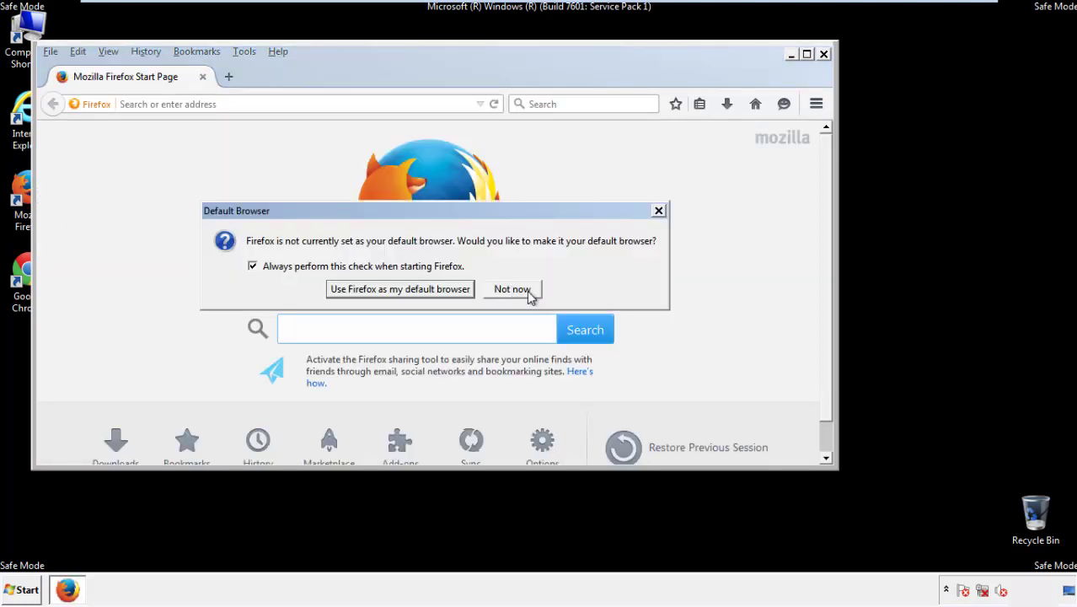
click(526, 290)
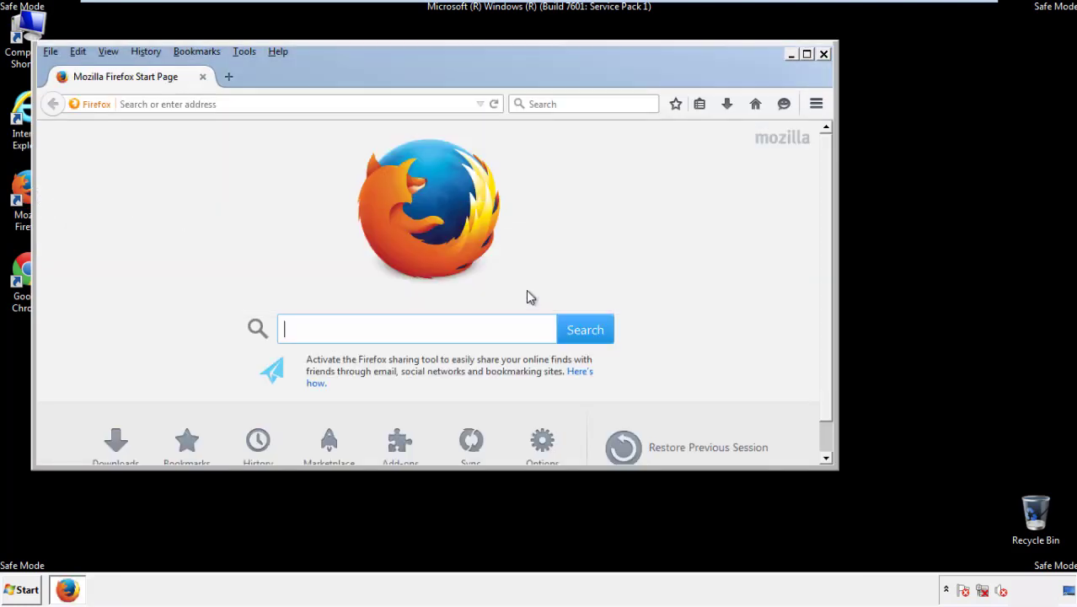
right_click(333, 74)
click(358, 128)
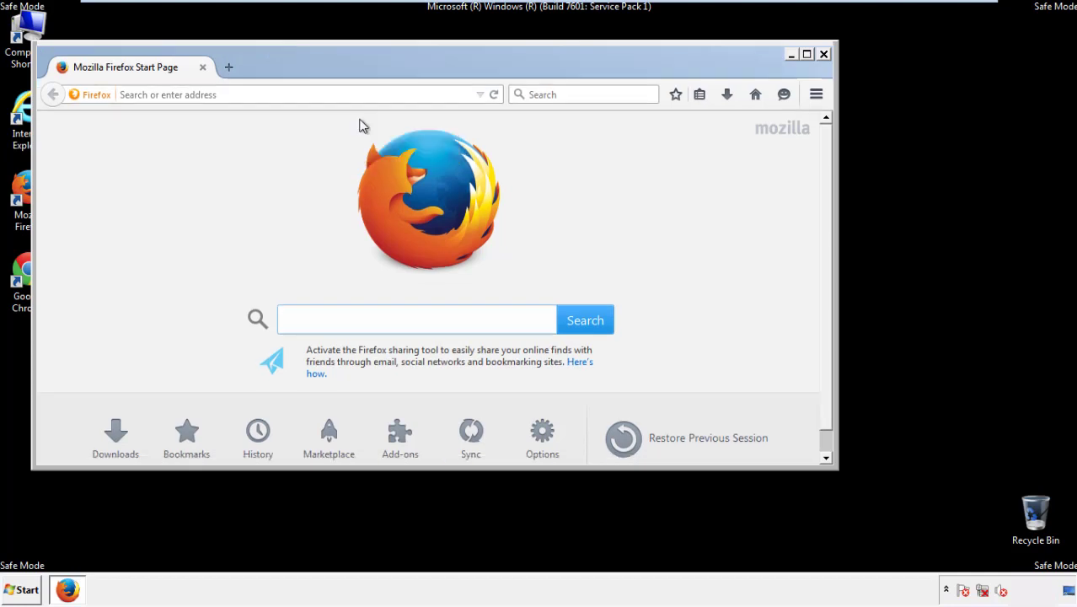
right_click(338, 70)
click(352, 131)
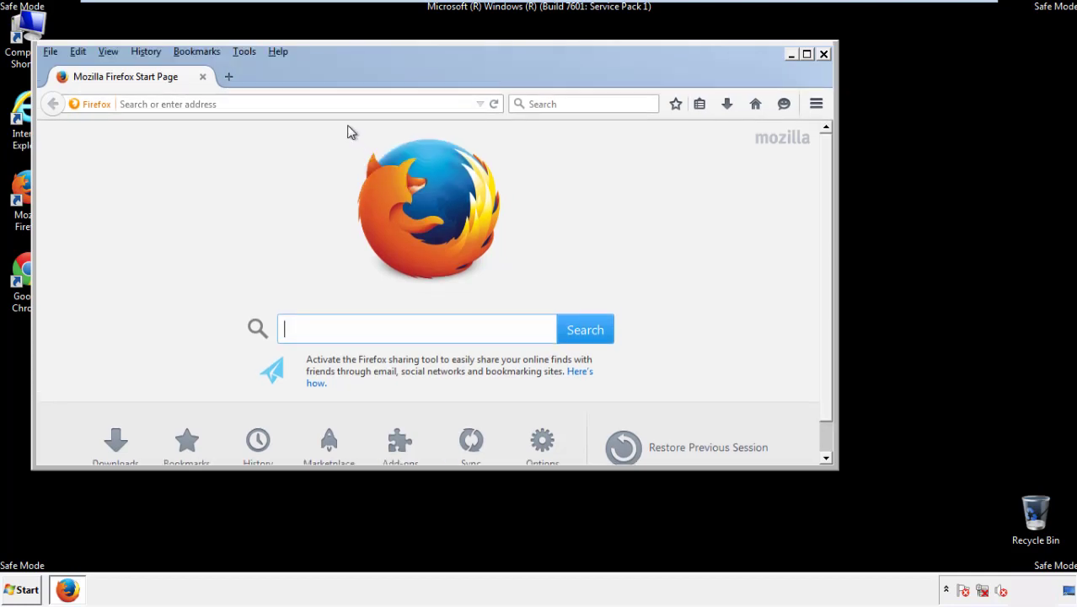
Step: Clear Firefox's recent history for time range Everything with all data types ticked
click(145, 51)
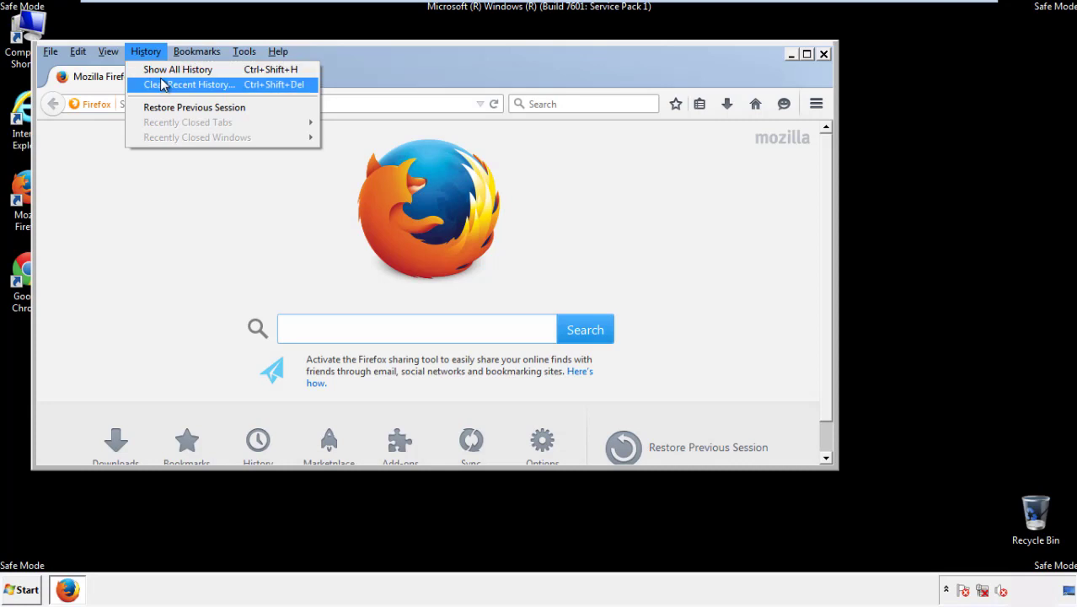
click(163, 84)
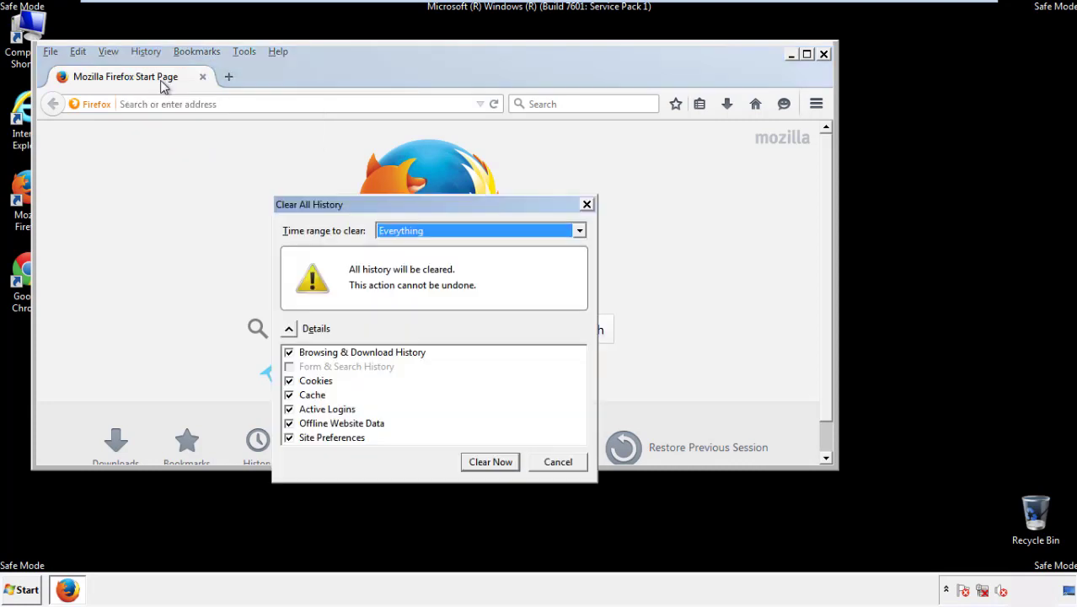
click(399, 232)
click(404, 317)
click(289, 423)
click(289, 423)
click(290, 438)
click(290, 437)
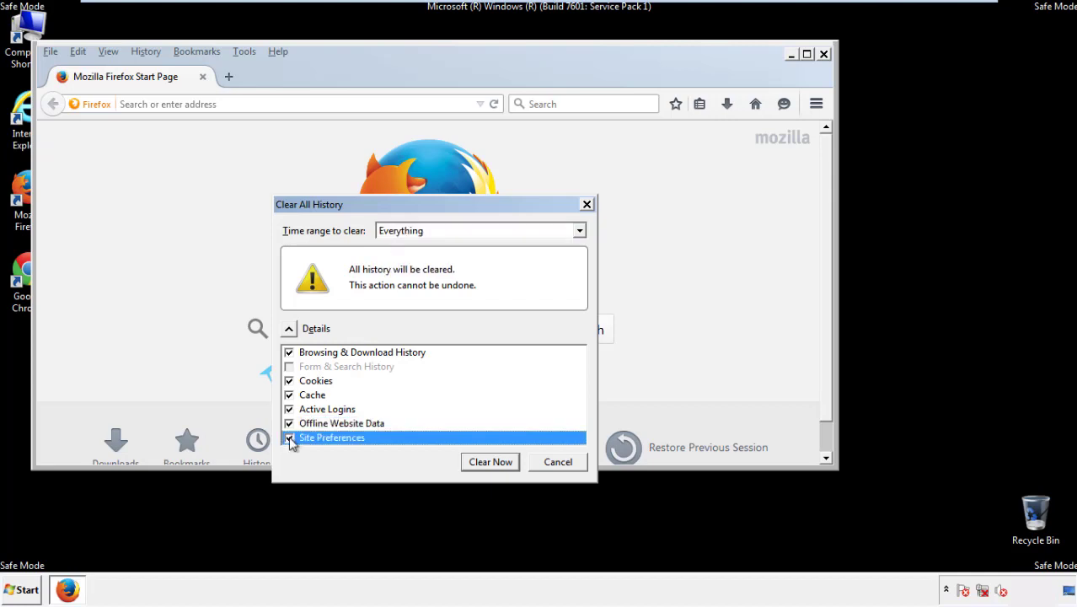
click(489, 462)
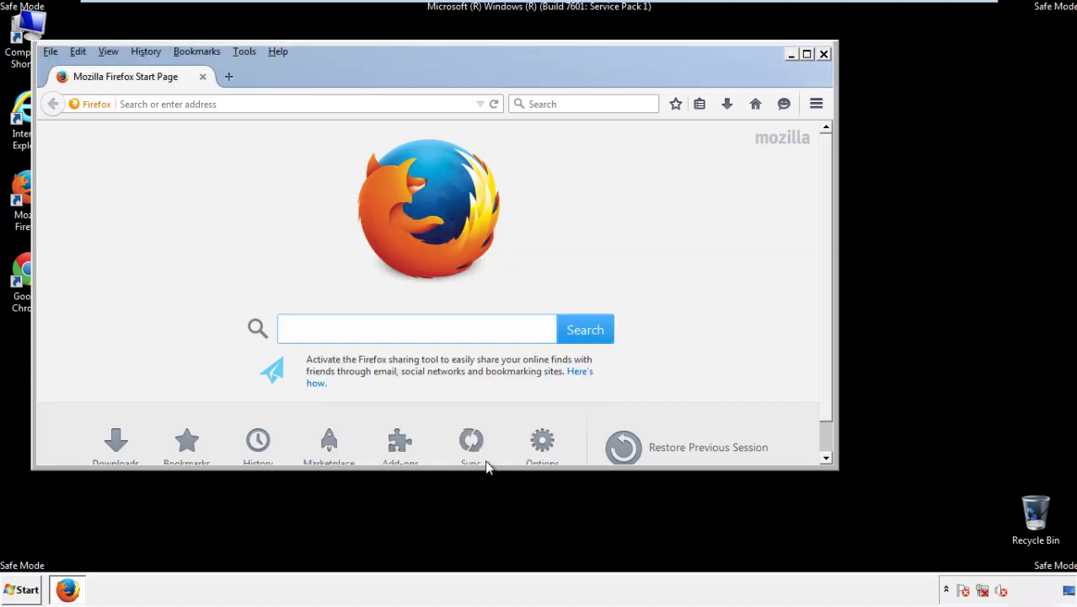
Step: Refresh Firefox to its defaults from Troubleshooting Information, then close Firefox
click(277, 52)
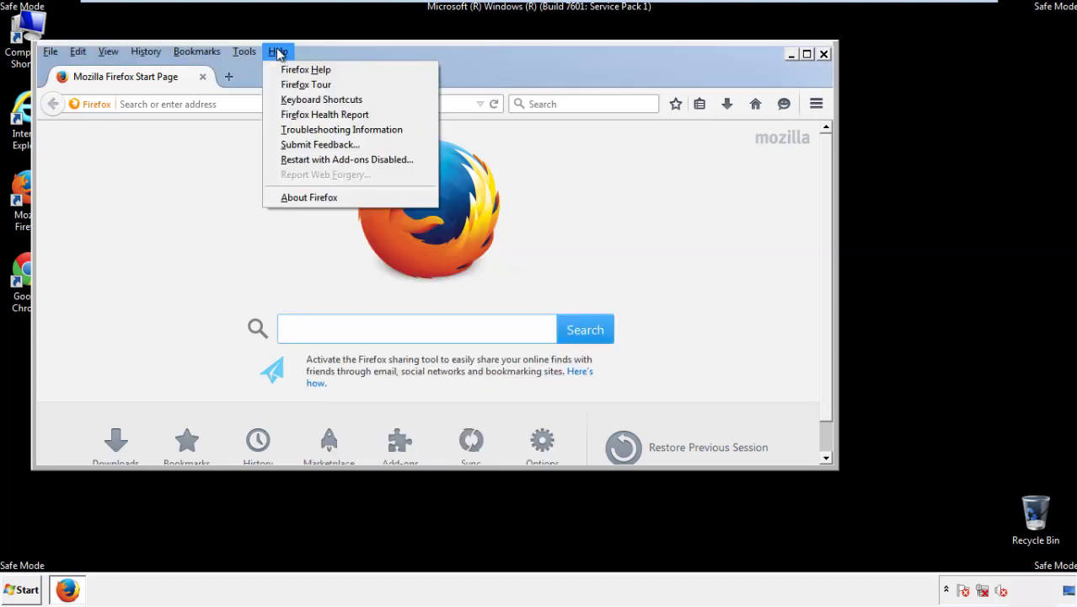
click(312, 129)
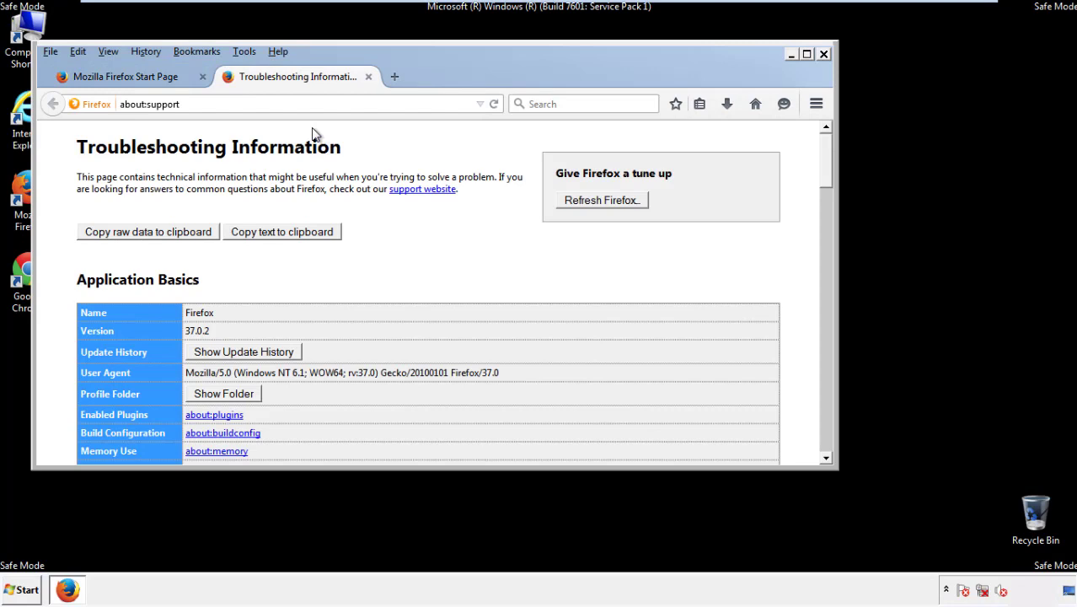
click(625, 202)
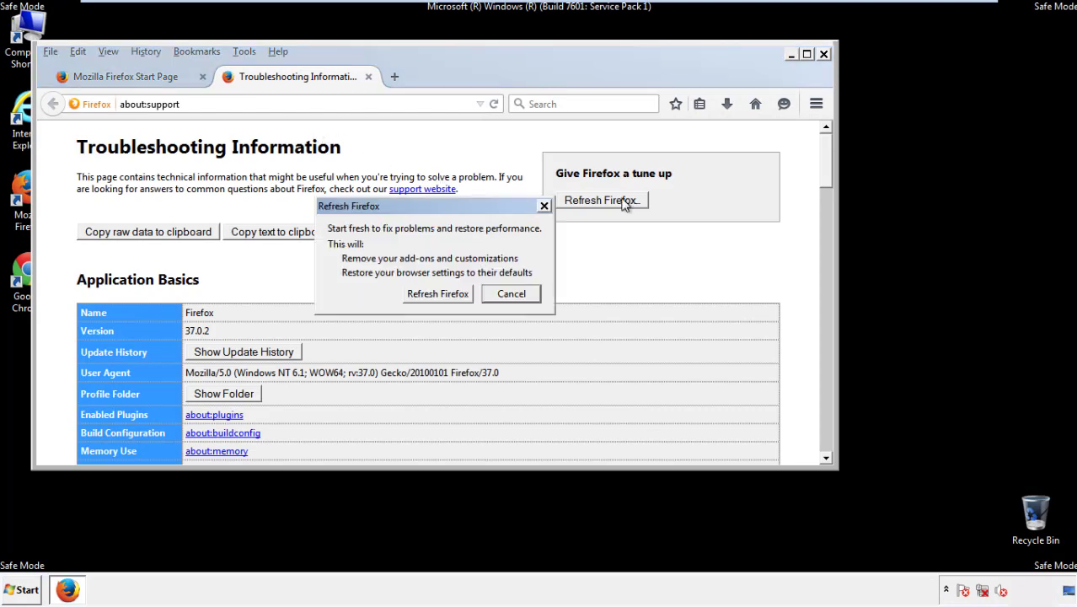
click(438, 292)
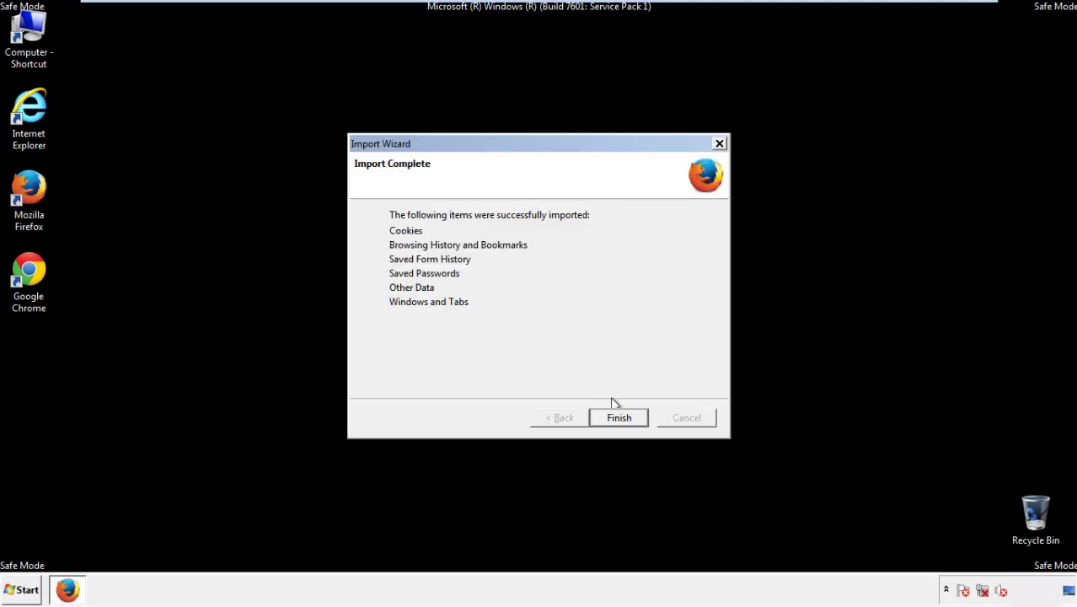
click(620, 418)
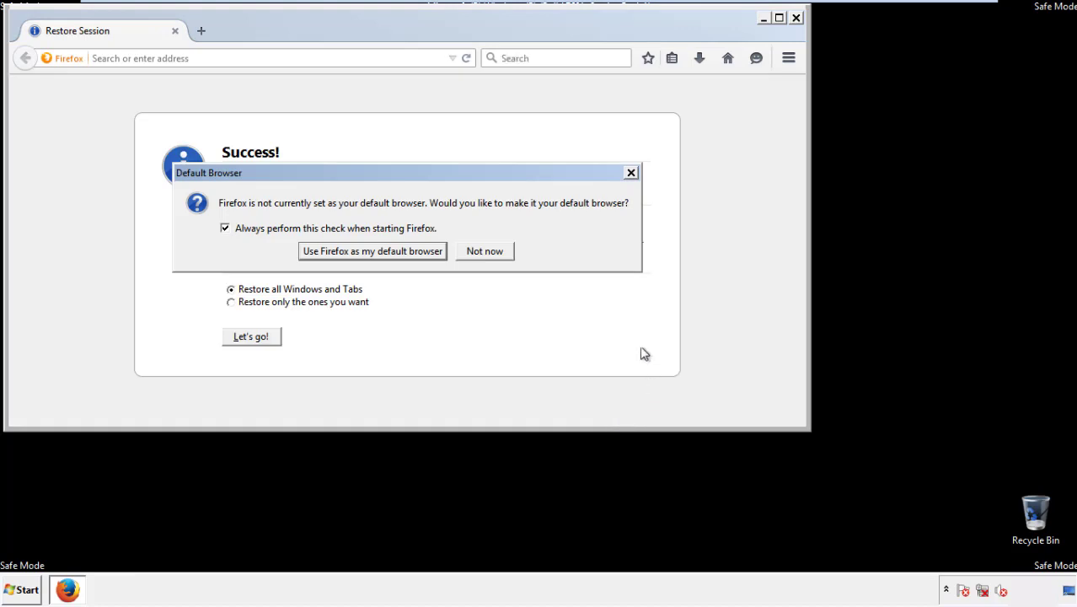
click(486, 253)
click(796, 17)
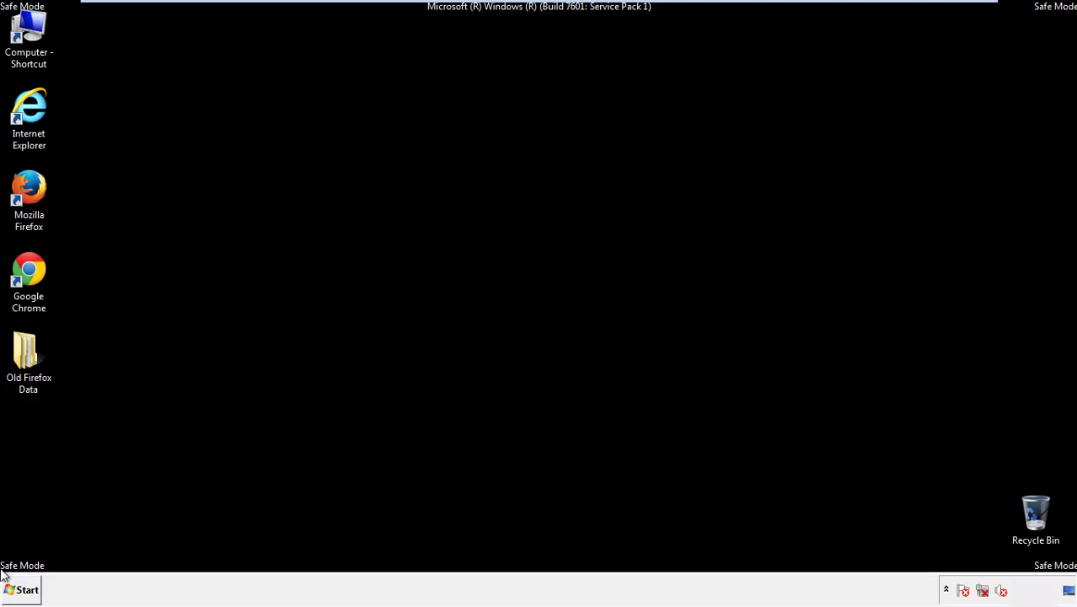
Step: Launch Google Chrome and stop it asking to be the default browser
click(25, 268)
double_click(25, 268)
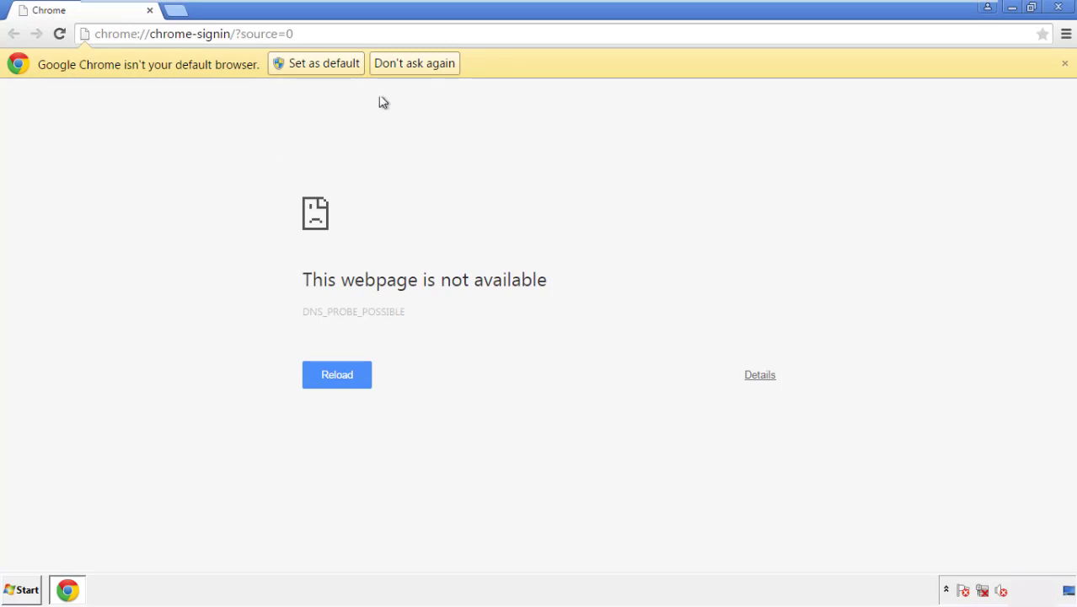
click(434, 66)
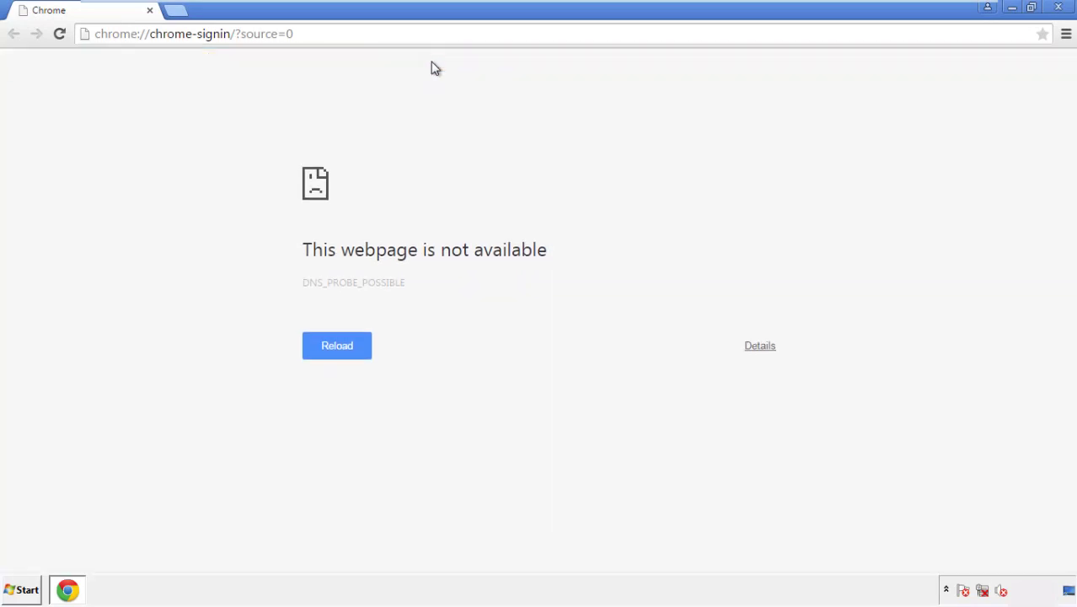
Step: Clear Chrome's browsing data from the beginning of time, including autofill form data
click(1066, 35)
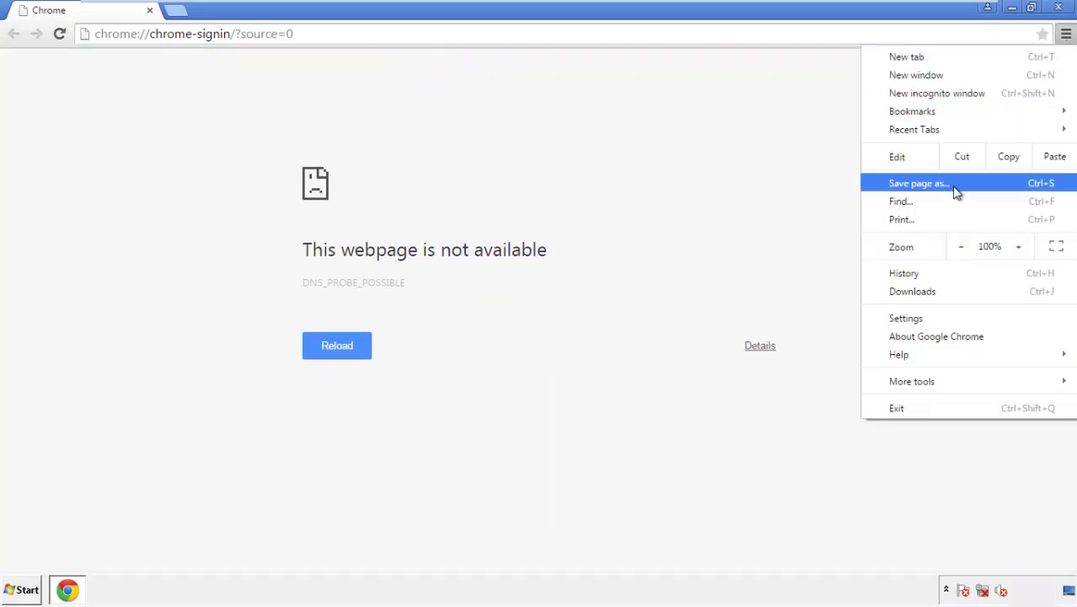
click(910, 318)
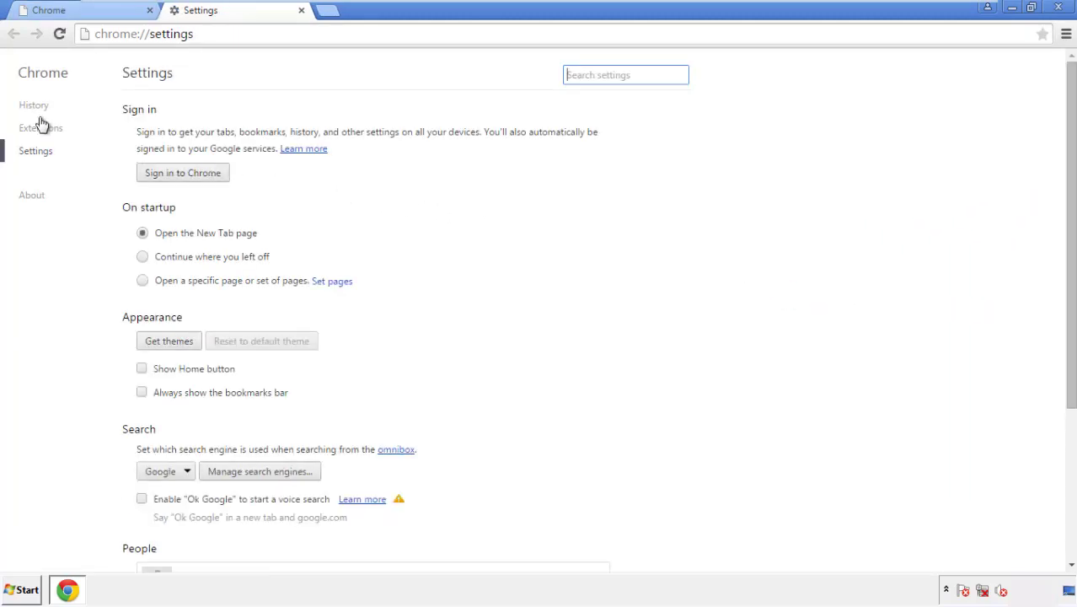
click(33, 106)
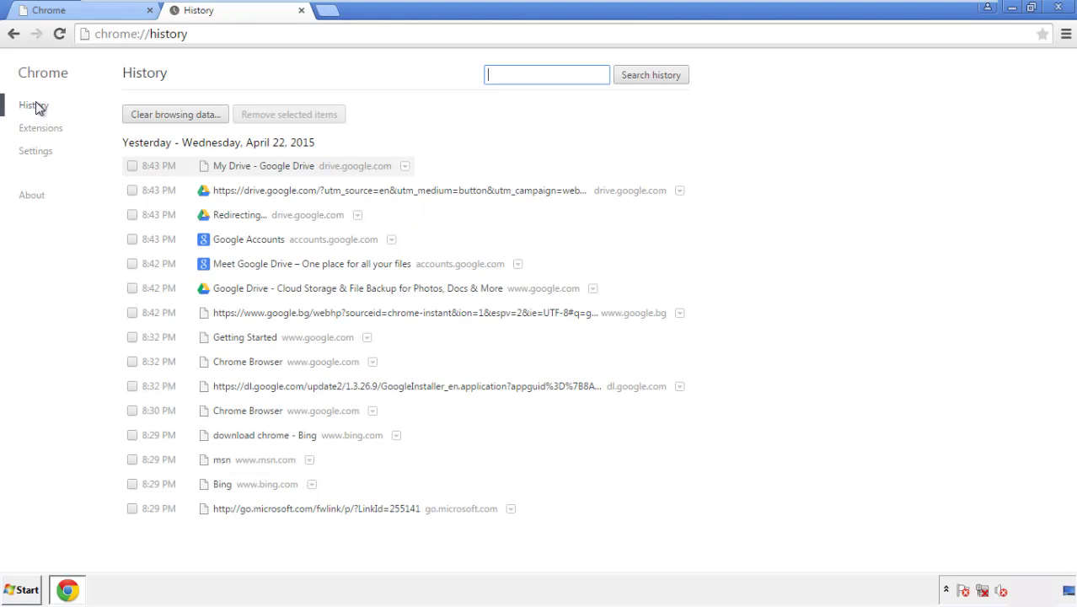
click(160, 117)
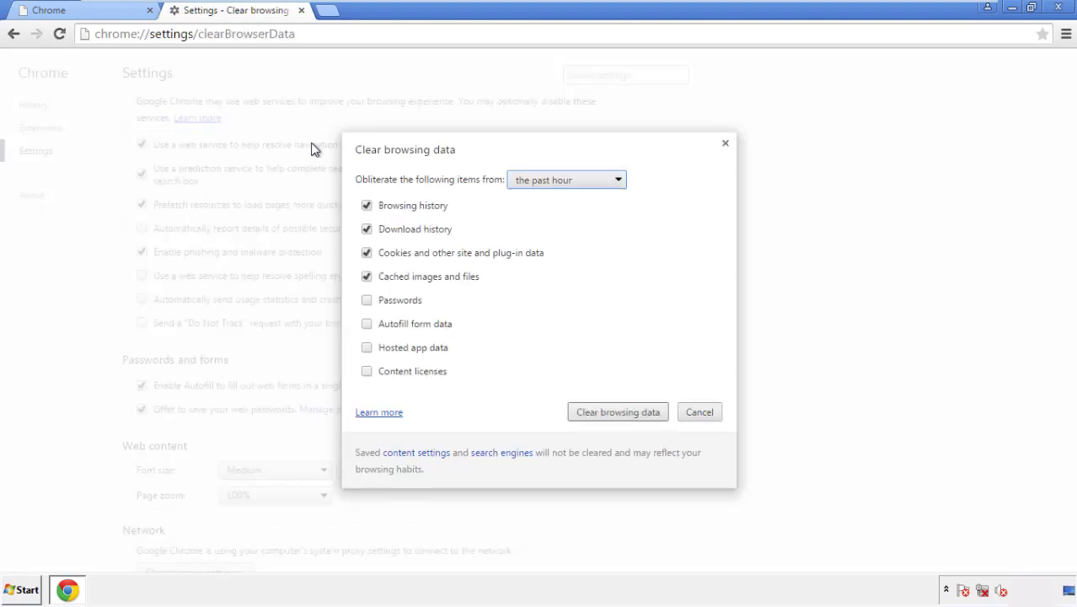
click(542, 181)
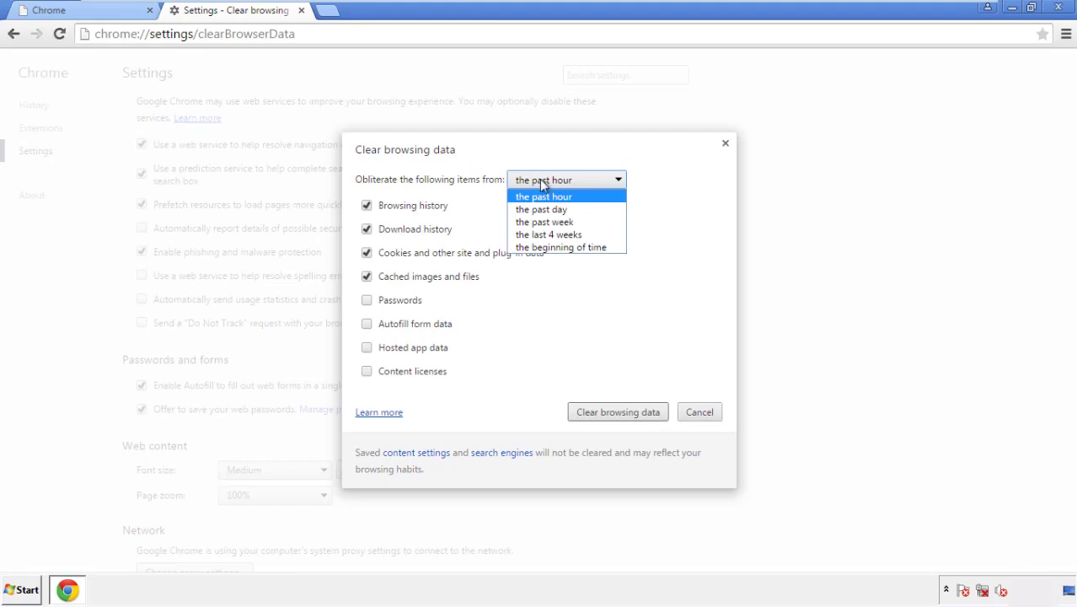
click(540, 248)
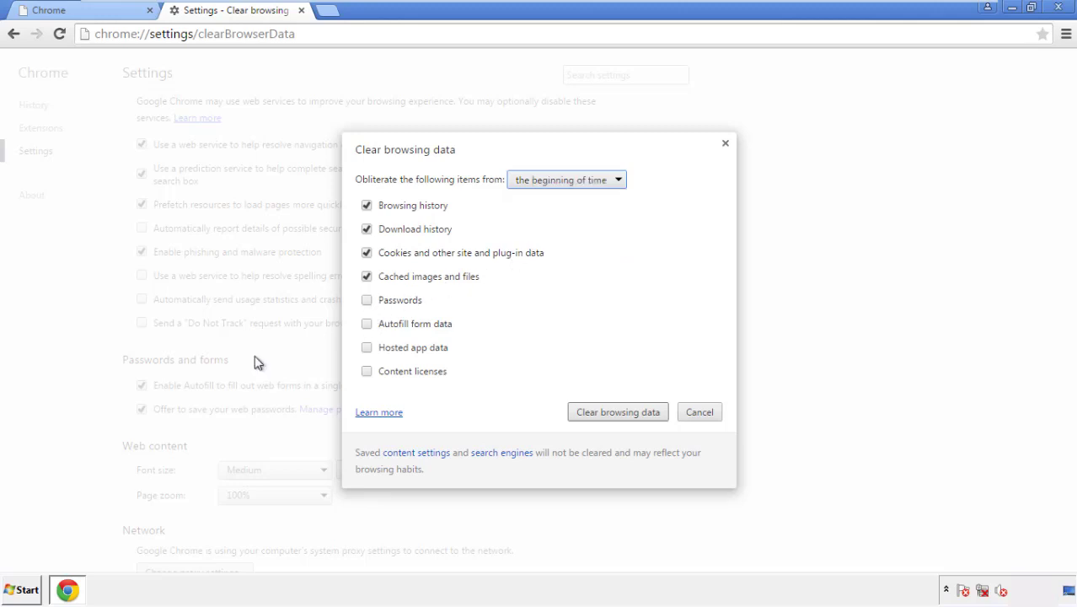
click(370, 326)
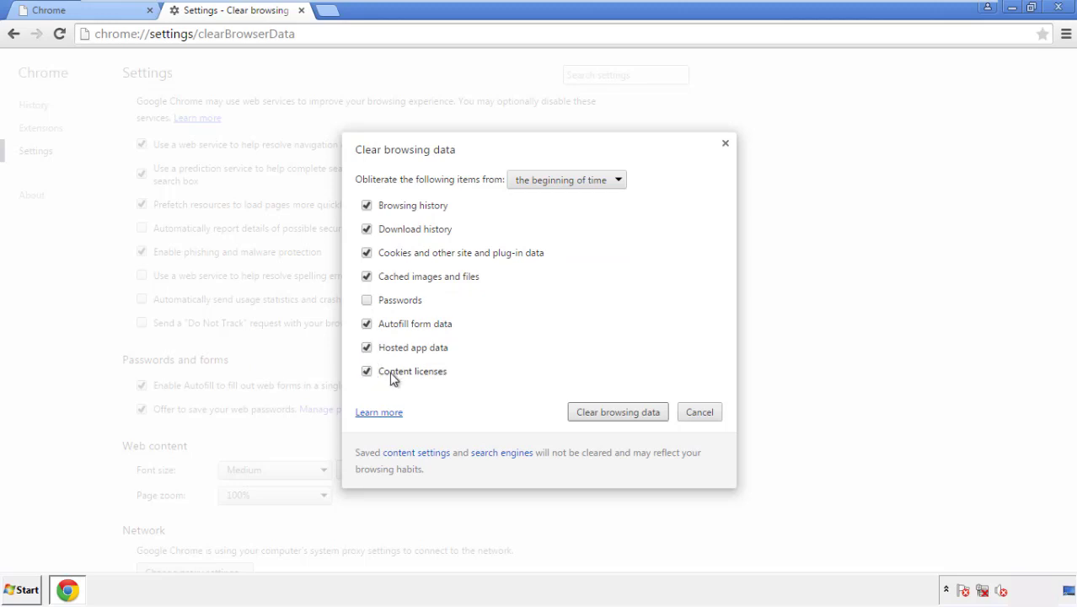
click(607, 415)
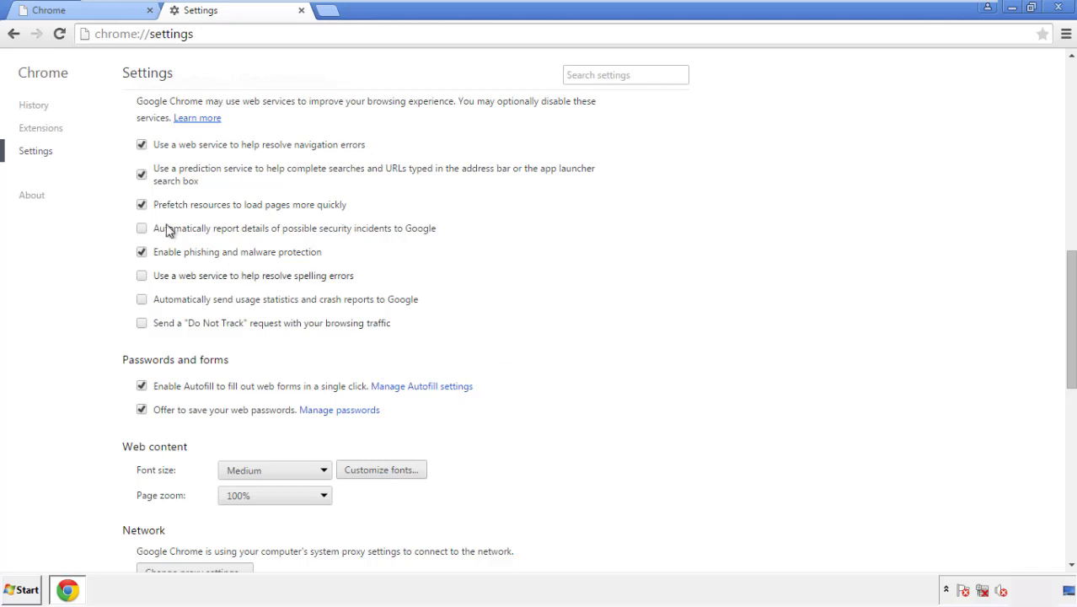
Step: Reset Chrome's settings to their original defaults and close Chrome
drag(1070, 268, 1069, 453)
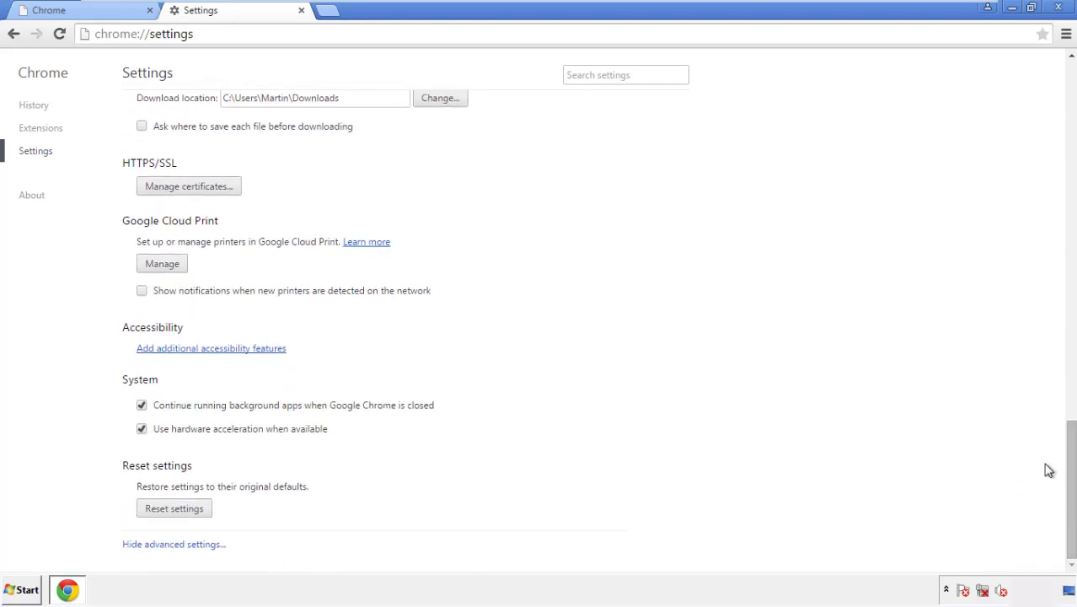
click(174, 509)
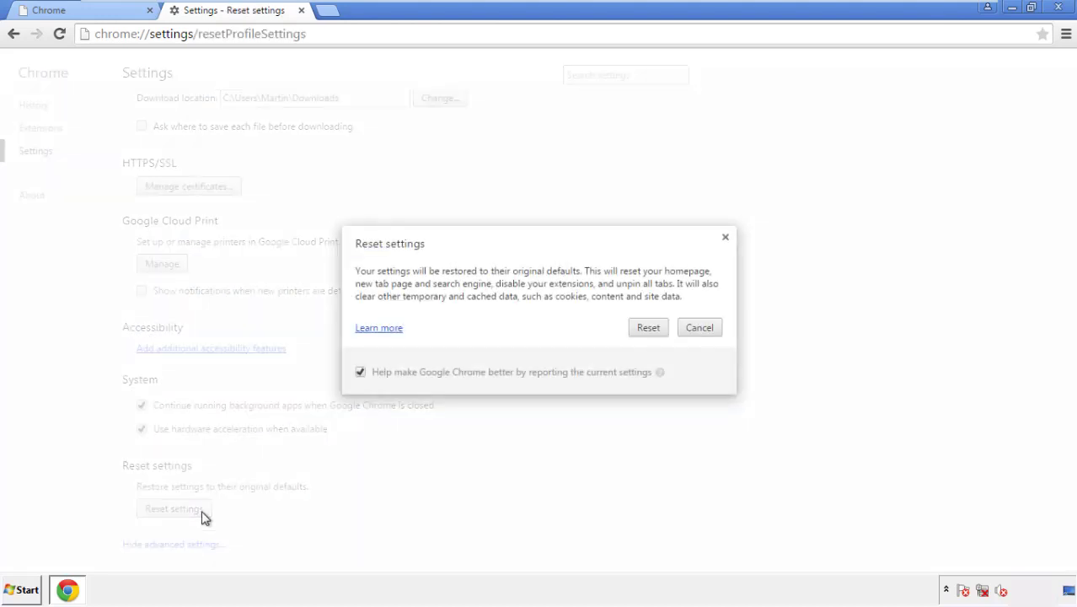
click(648, 328)
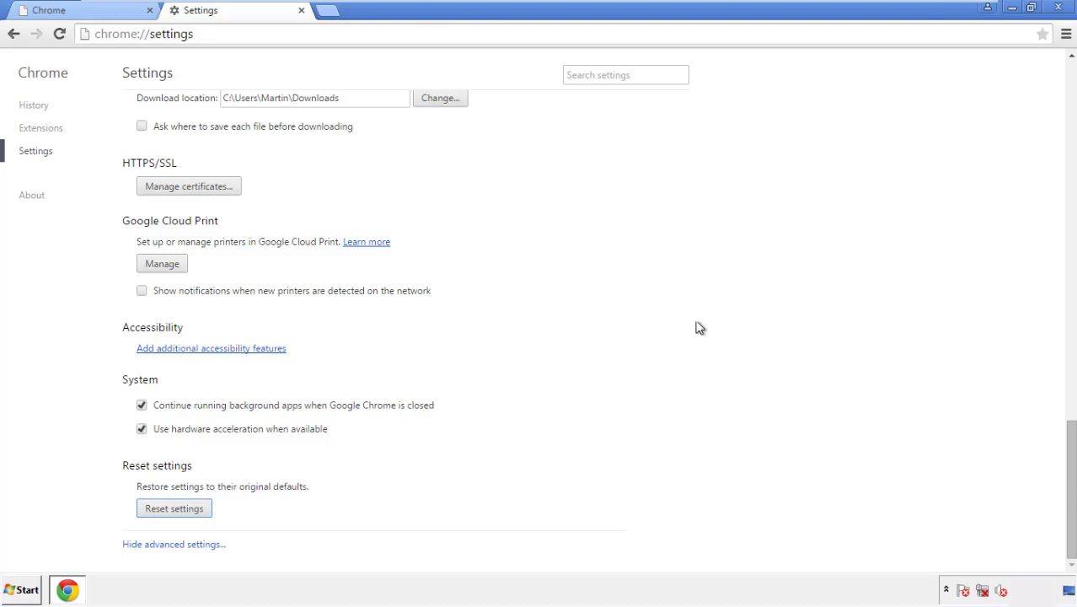
click(1058, 7)
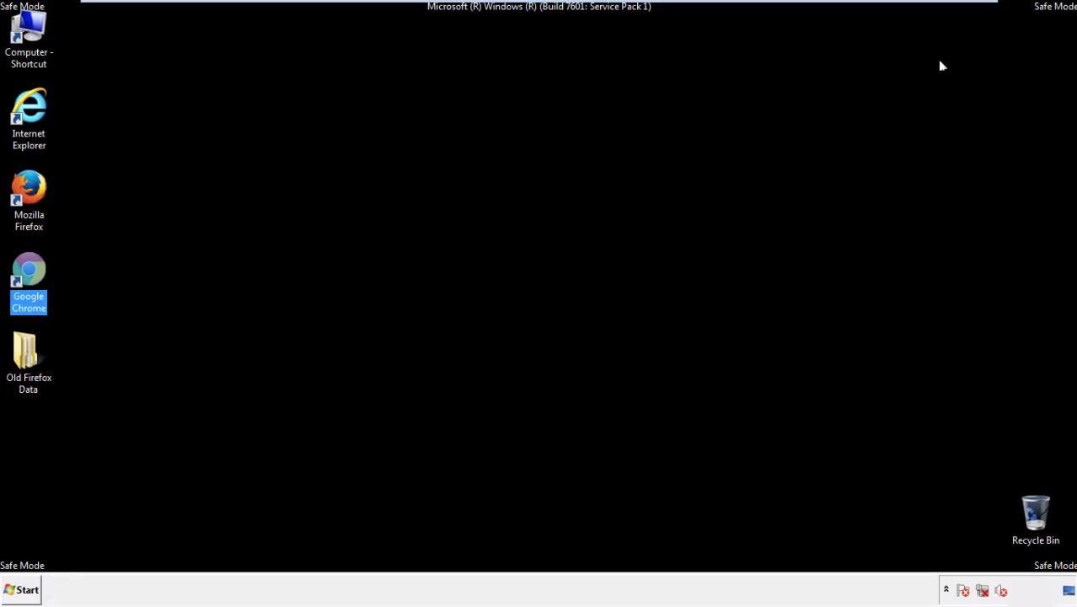
Step: Launch Firefox, remove the Search Mine extension in Add-ons, and close Firefox
click(581, 267)
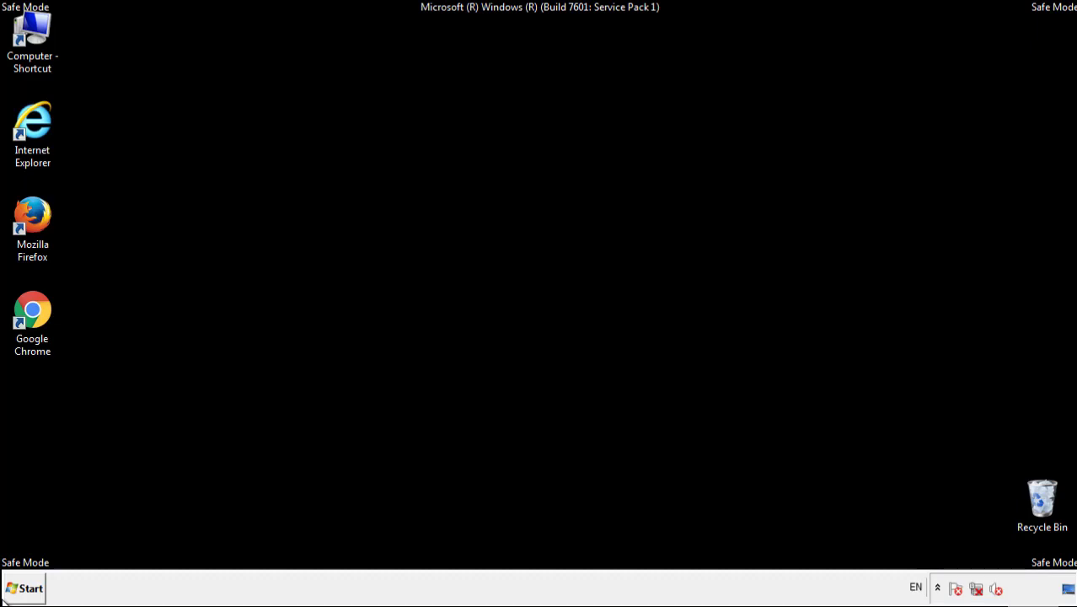
click(41, 209)
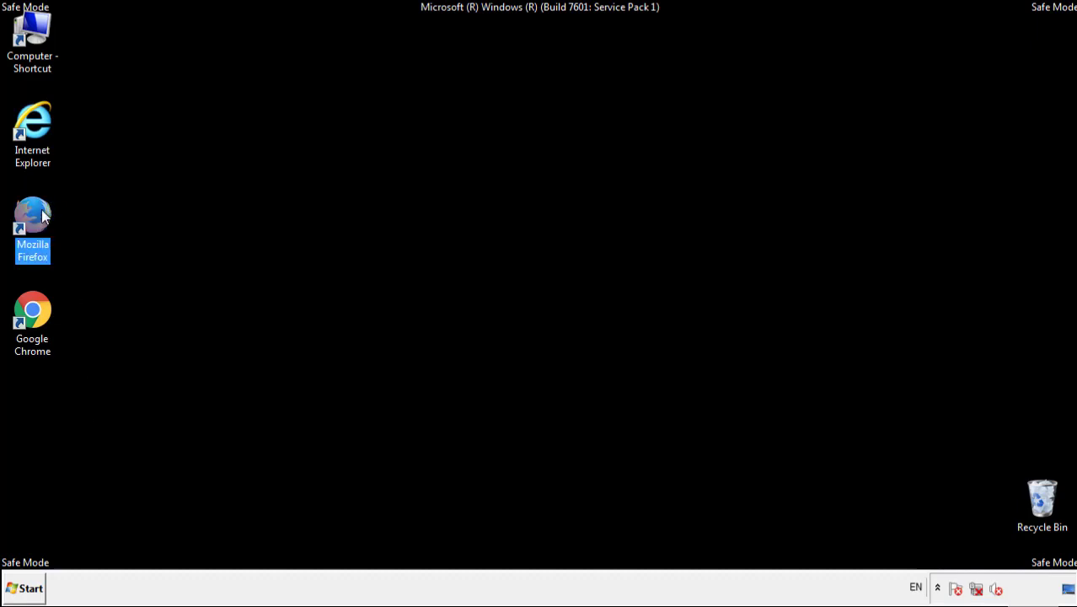
double_click(41, 209)
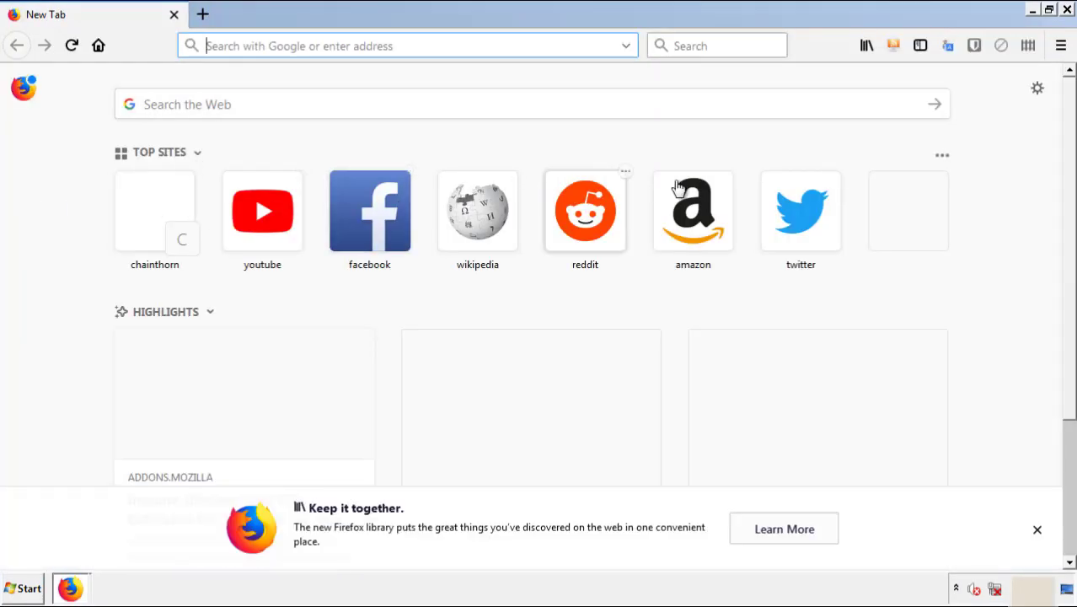
click(1060, 46)
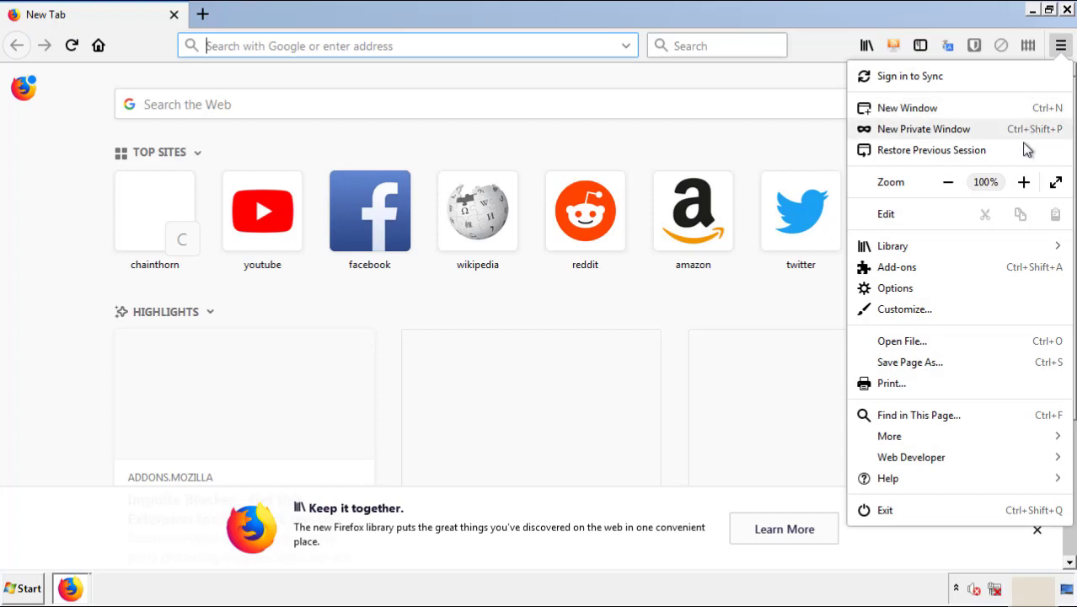
click(896, 267)
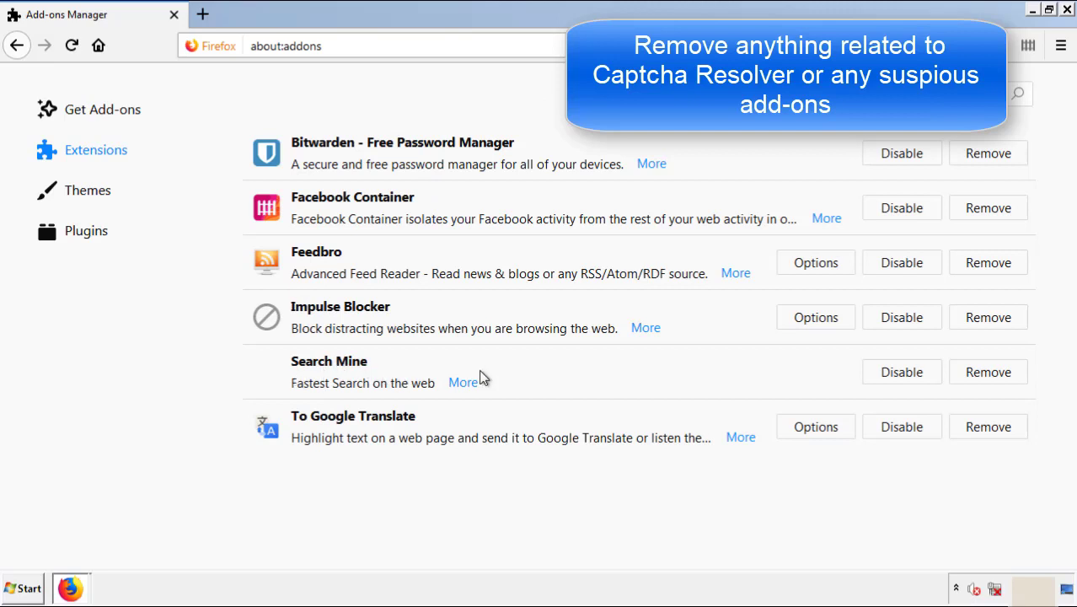
click(986, 379)
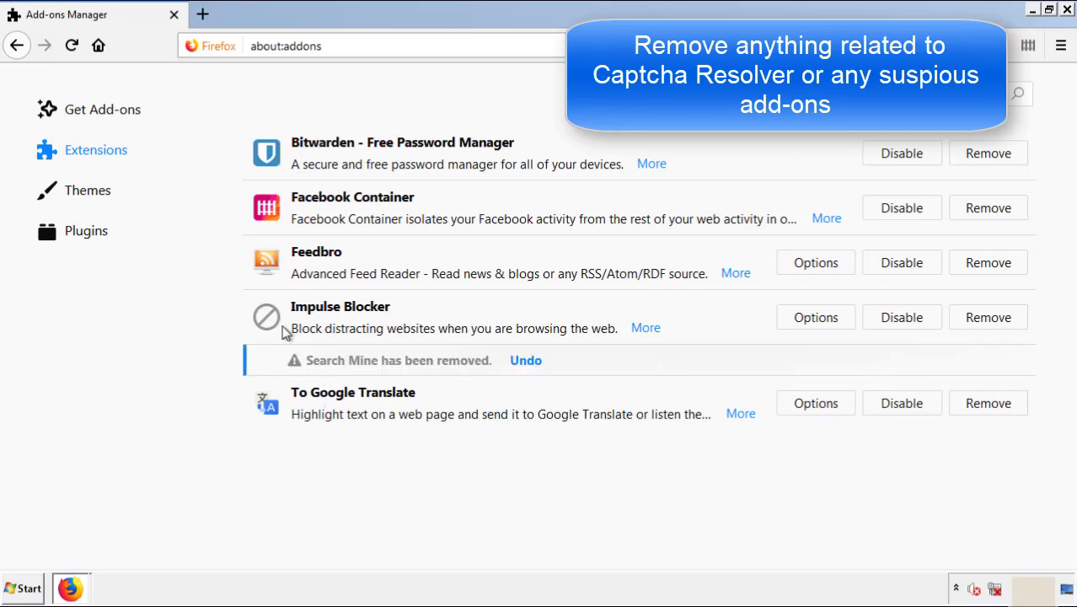
click(1067, 10)
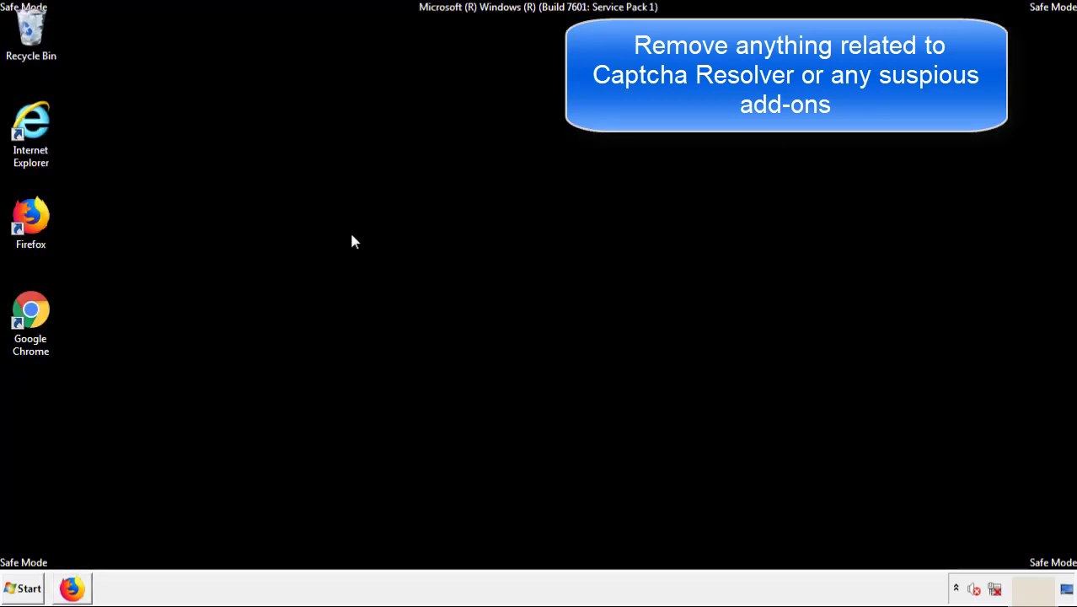
Step: Launch Chrome and go to its Extensions page under More tools
double_click(28, 328)
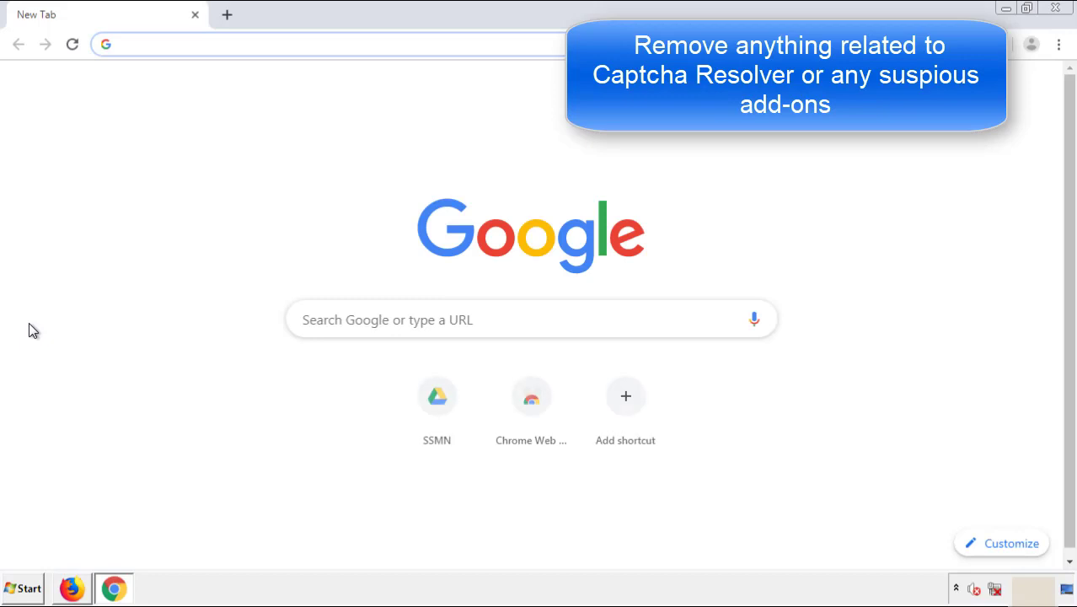
click(1059, 43)
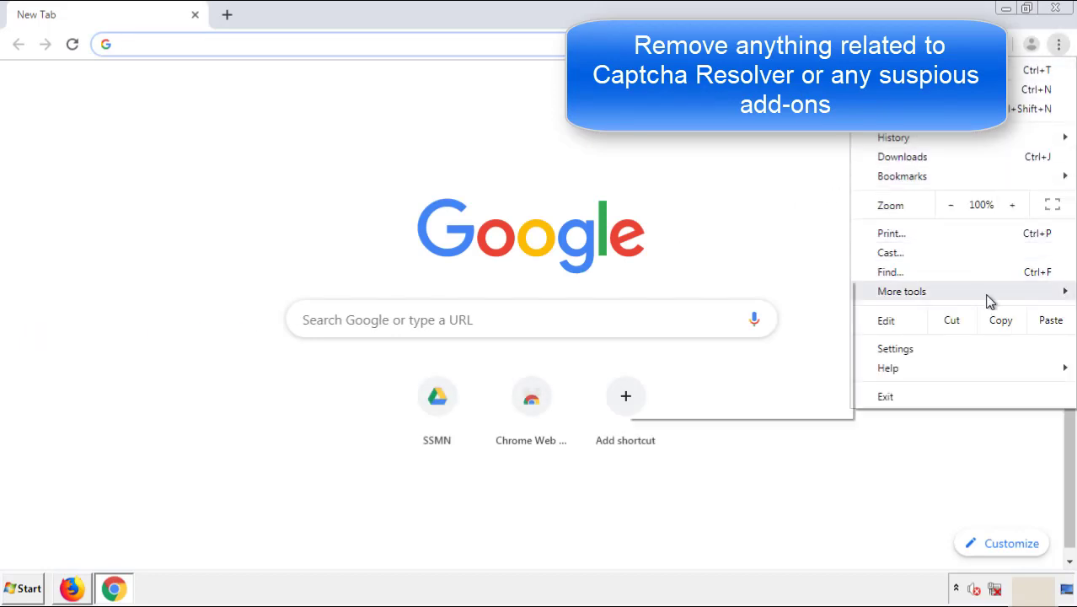
mouse_move(967, 296)
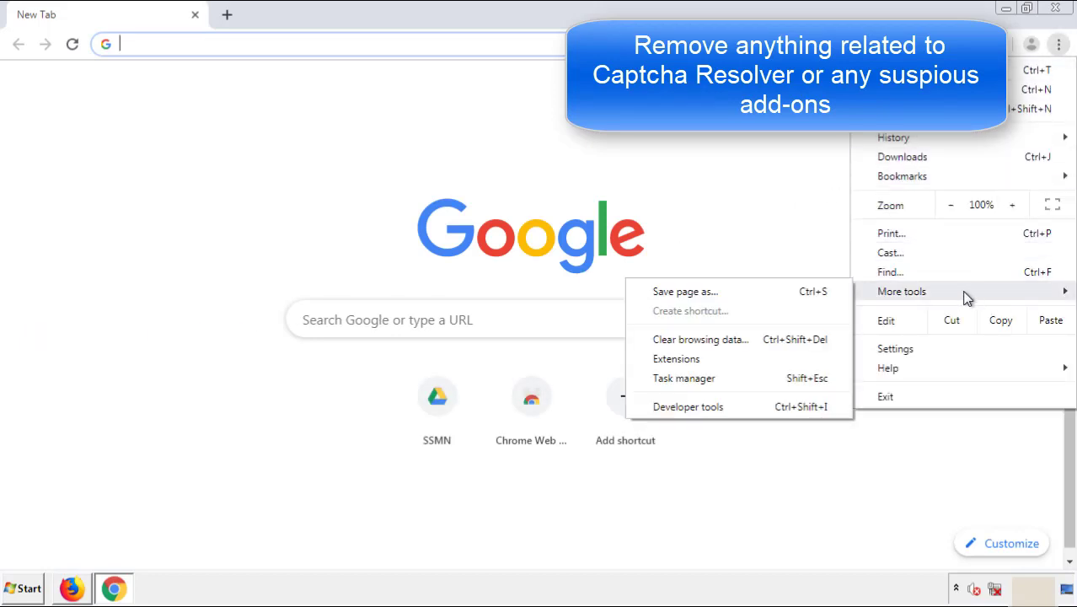
click(683, 359)
Step: Remove the Search Mine extension, close Chrome, and bring up the Start menu
scroll(305, 282, down, 10)
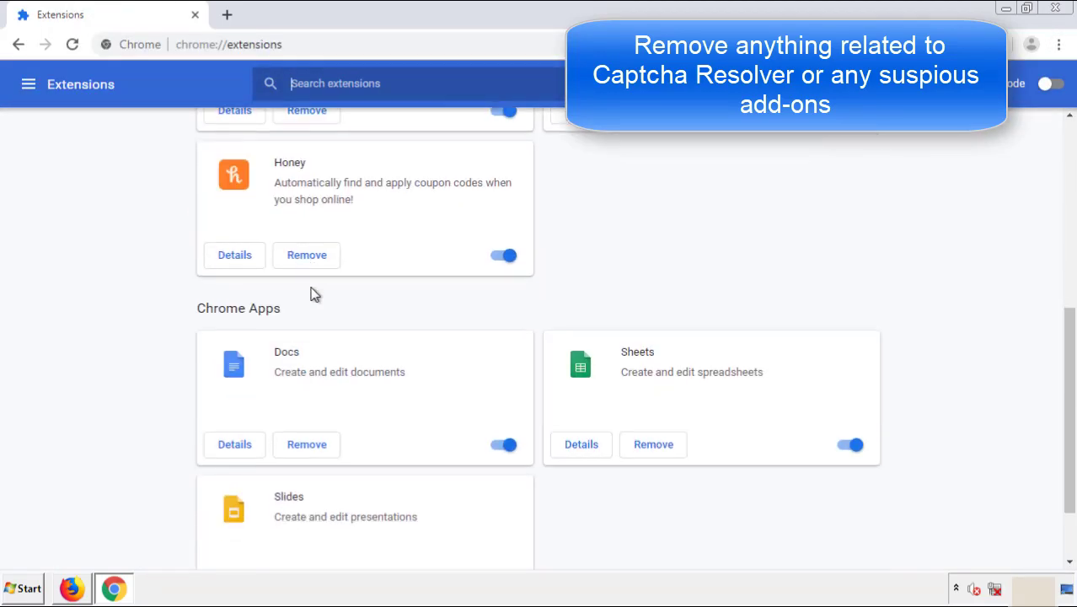
scroll(409, 308, up, 10)
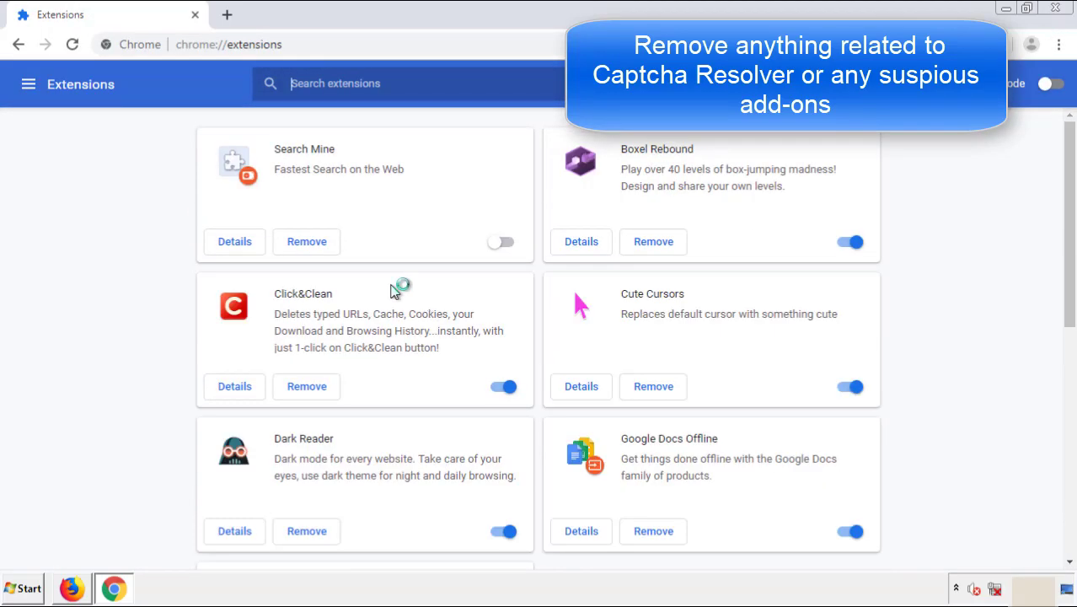
click(306, 242)
click(602, 137)
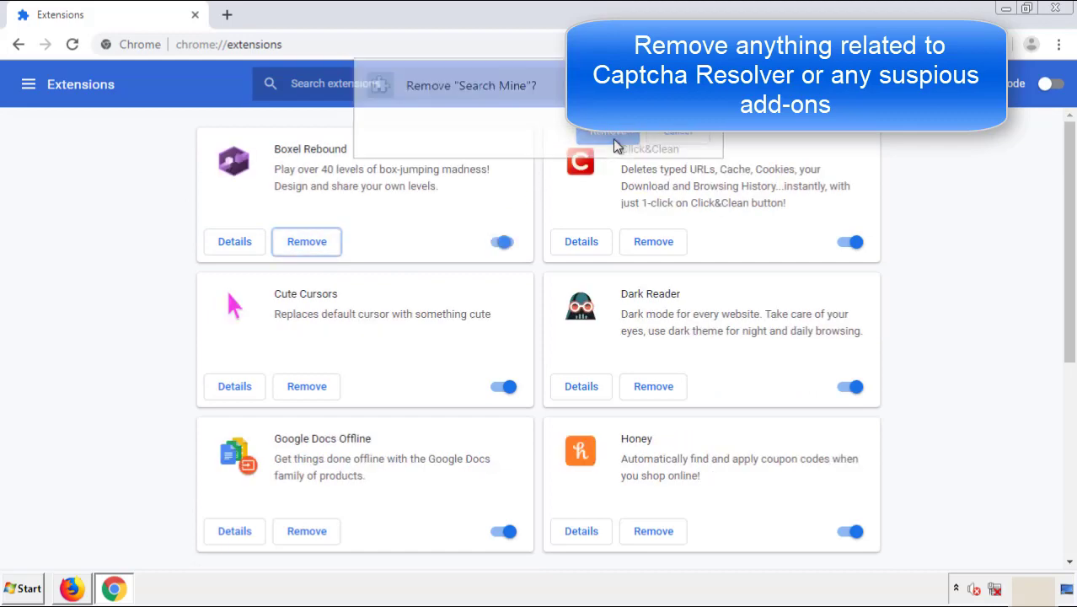
click(1064, 14)
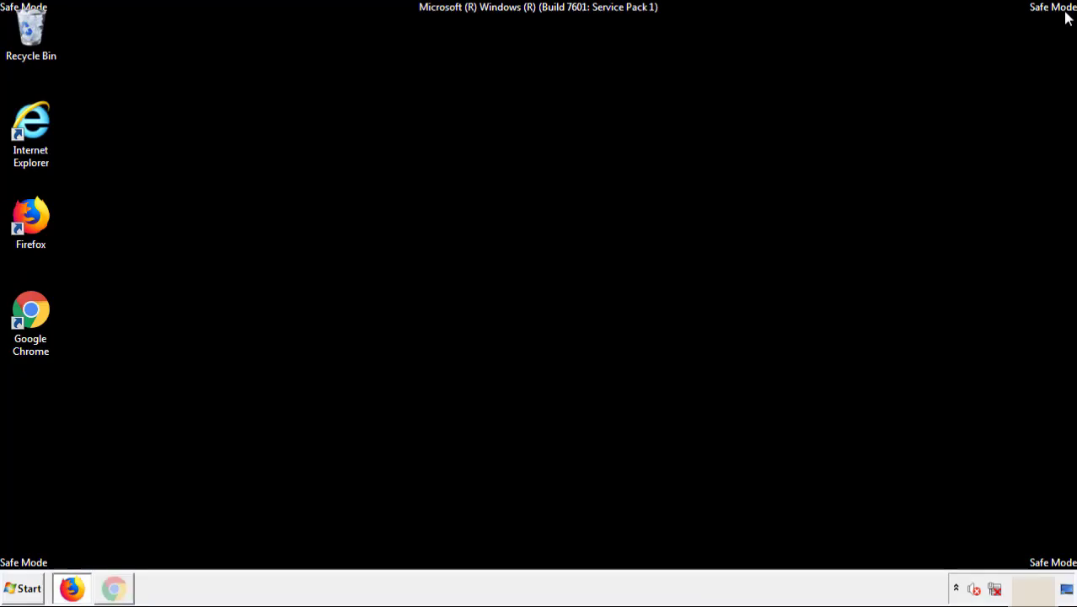
click(25, 590)
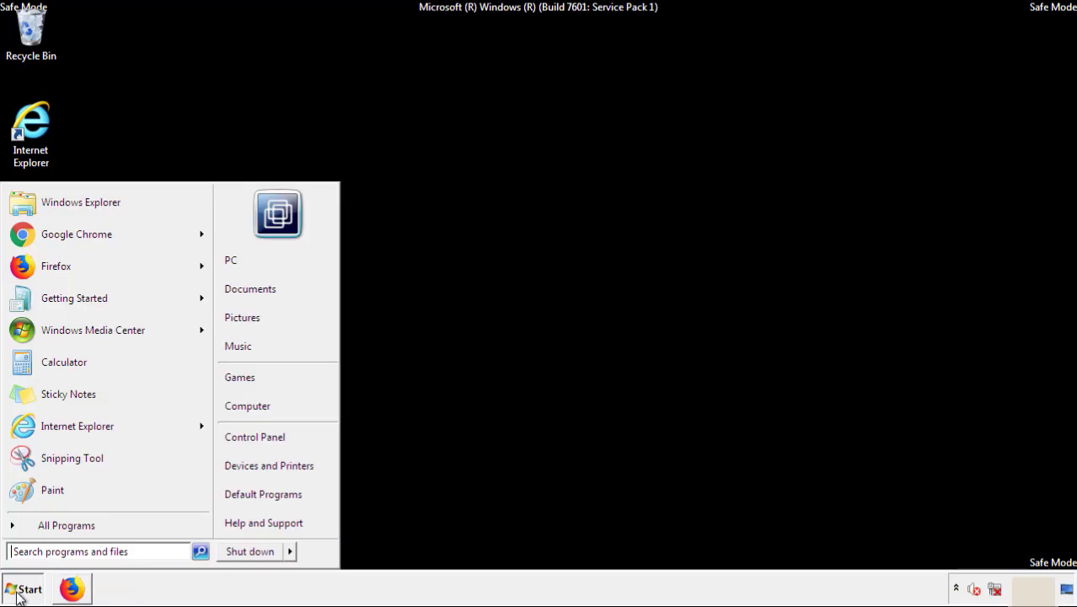